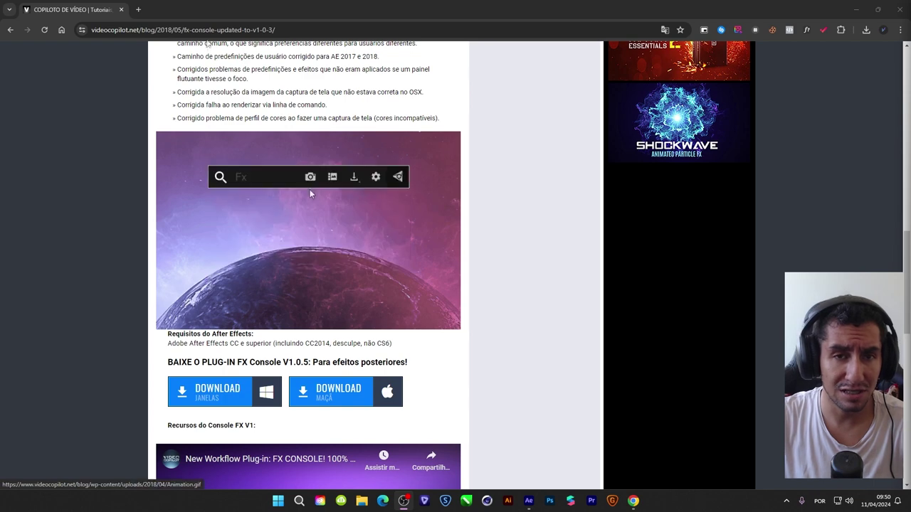
# Step: Open the downloaded FX Console Windows installer zip from Chrome's downloads in WinRAR
pyautogui.click(217, 392)
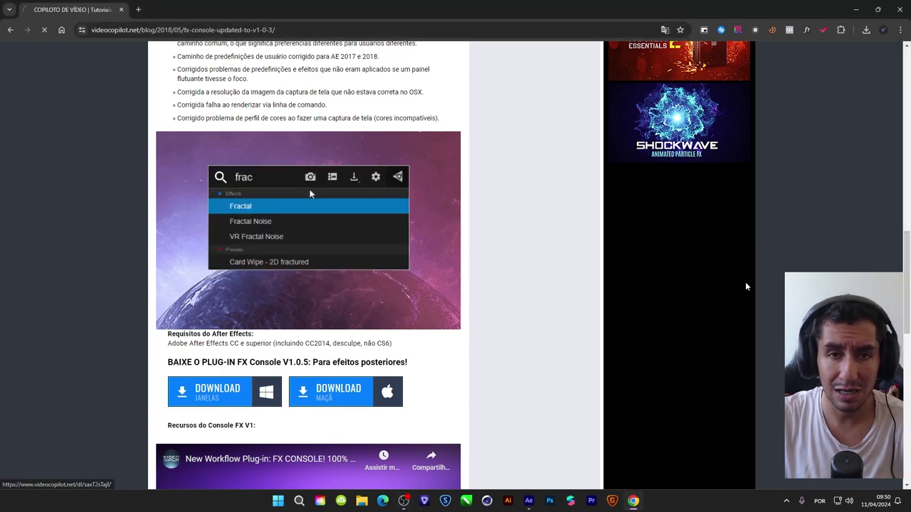
pyautogui.click(788, 76)
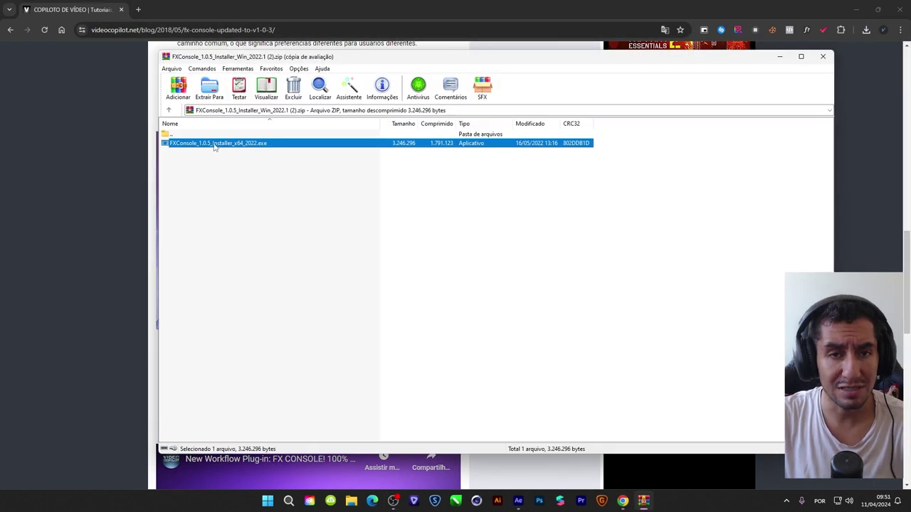
# Step: Run FXConsole_1.0.5_Installer_x64_2022.exe from the archive, accept the licence, then close the installer
pyautogui.press('Escape')
pyautogui.doubleClick(267, 145)
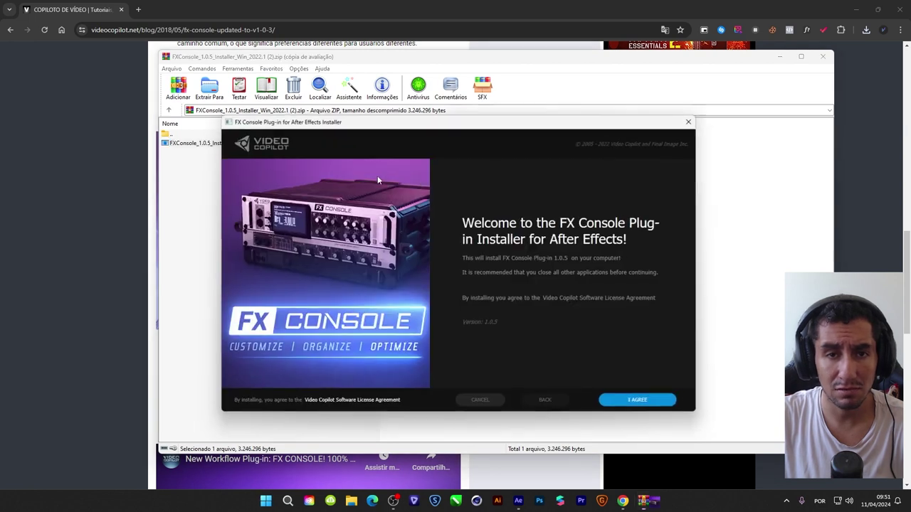
pyautogui.click(642, 403)
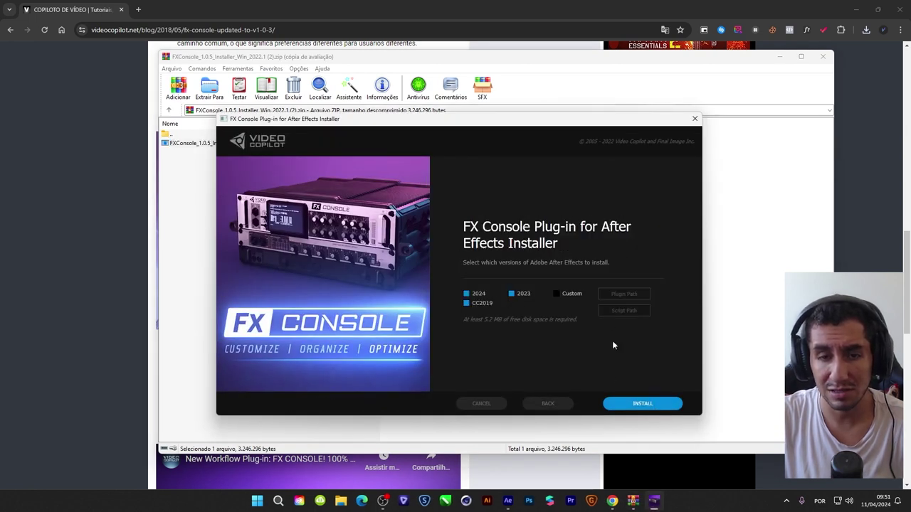
pyautogui.click(693, 124)
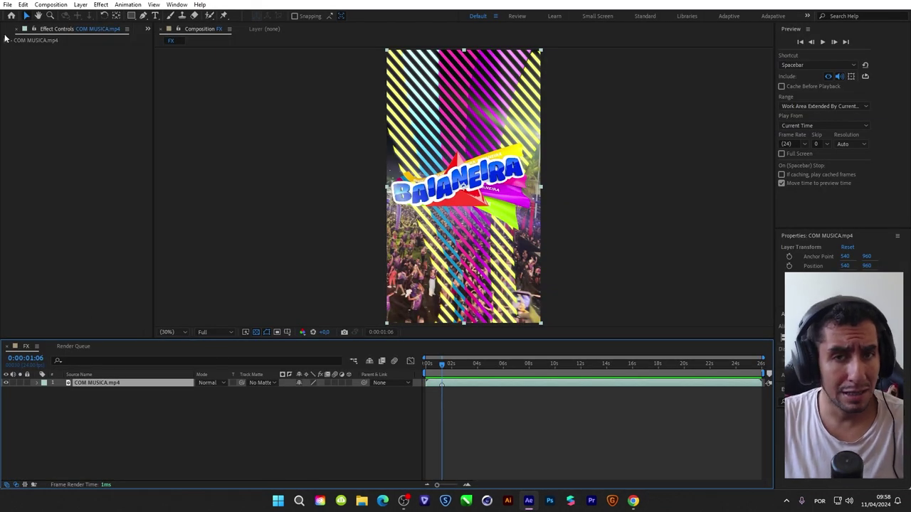
# Step: Apply Glow to COM MUSICA.mp4 through FX Console search and raise Glow Threshold to 68.2%
pyautogui.click(14, 28)
pyautogui.click(110, 384)
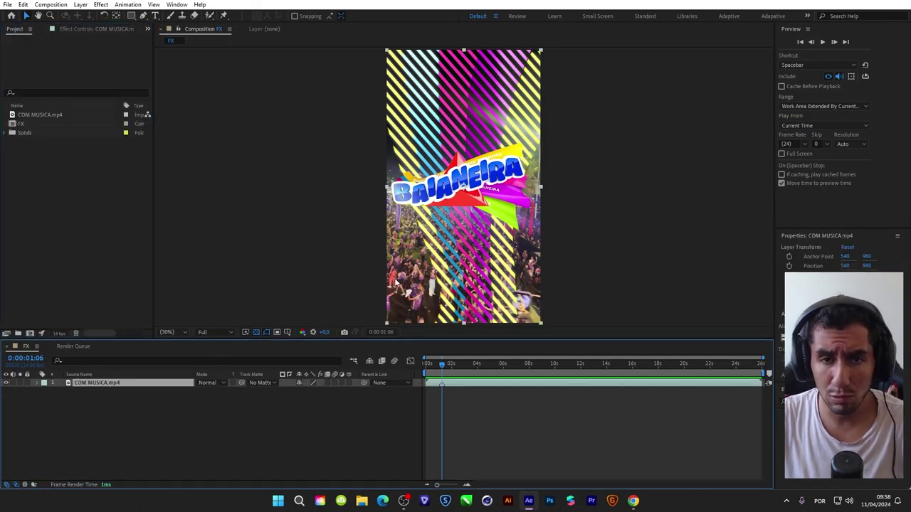
pyautogui.hotkey('ctrl', 'space')
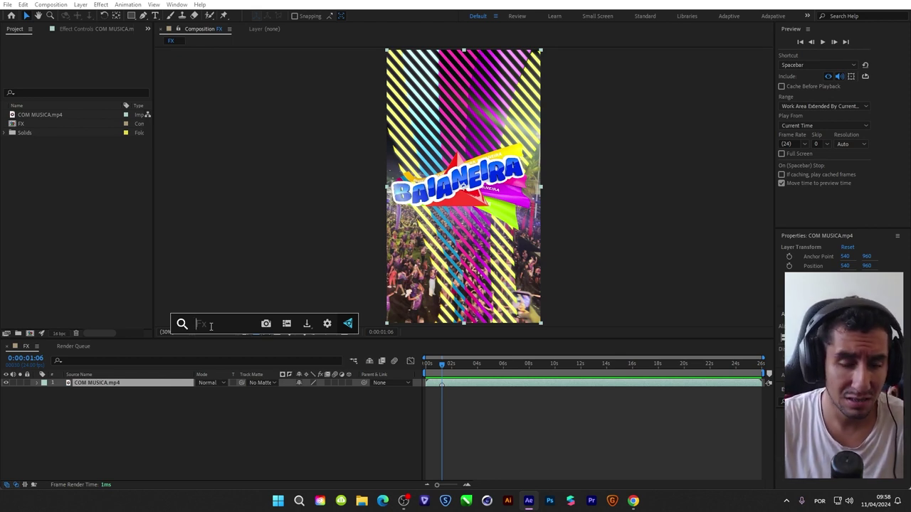
pyautogui.write('glow')
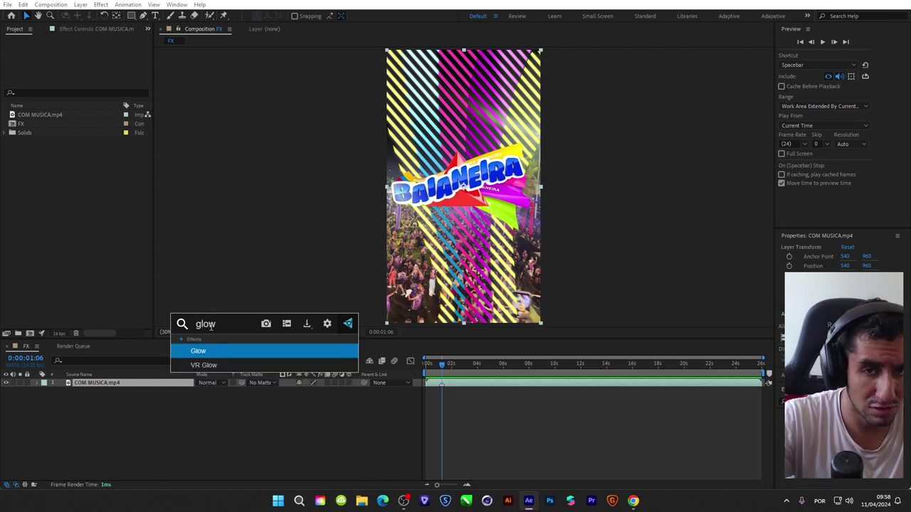
pyautogui.press('BackSpace')
pyautogui.press('BackSpace')
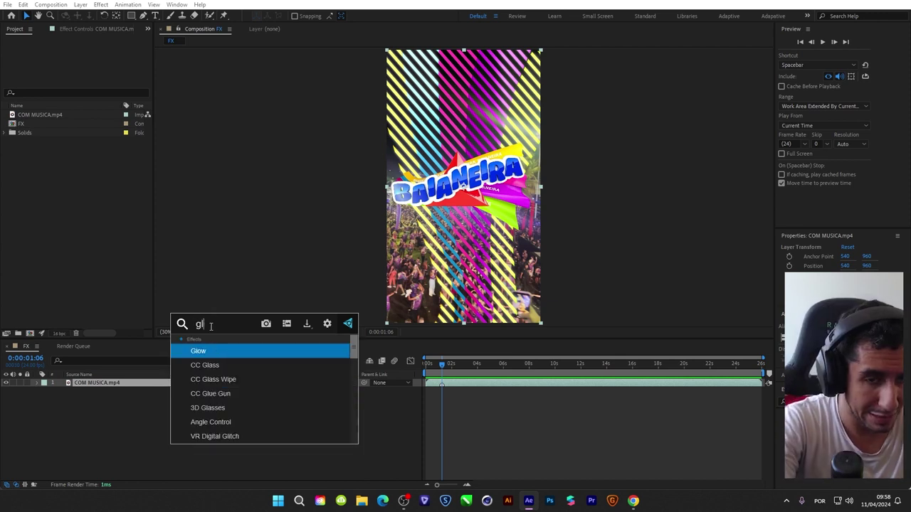
pyautogui.press('BackSpace')
pyautogui.press('Down')
pyautogui.press('Down')
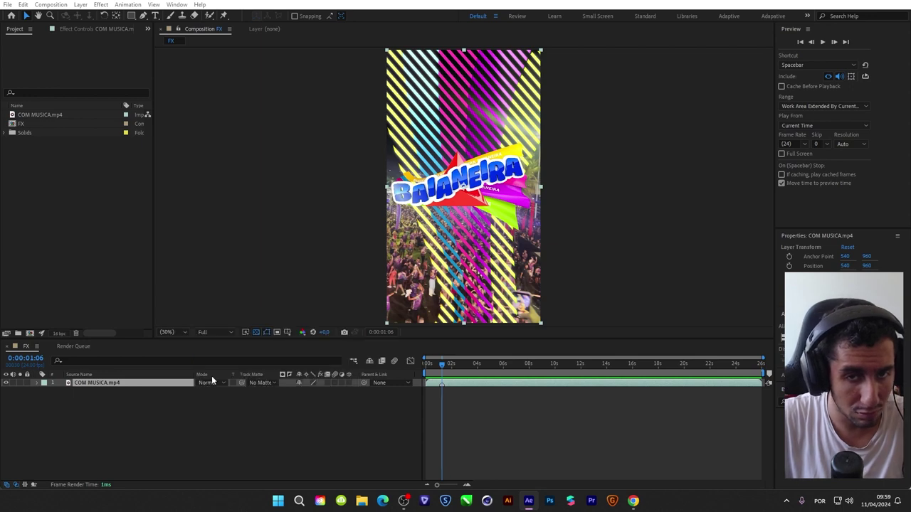
pyautogui.press('Return')
pyautogui.moveTo(92, 66)
pyautogui.mouseDown()
pyautogui.moveTo(80, 81)
pyautogui.moveTo(112, 90)
pyautogui.mouseUp()
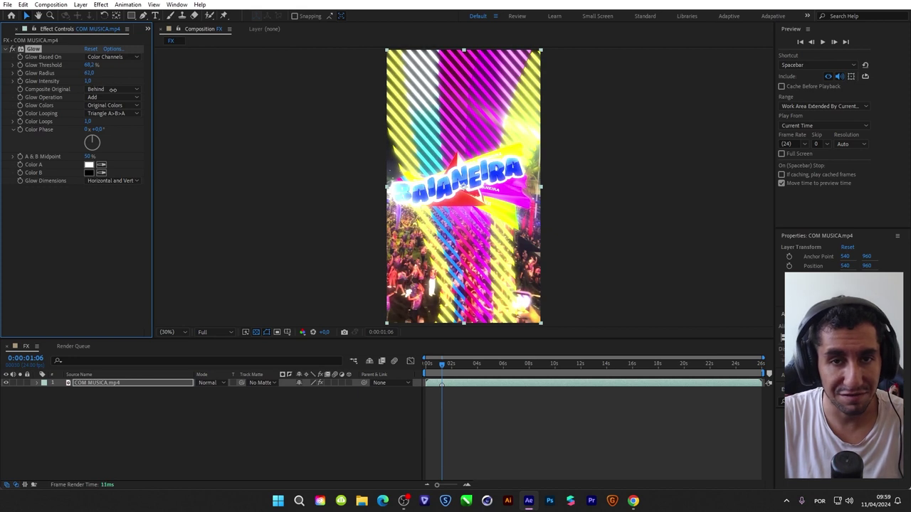
# Step: Apply Color Balance to COM MUSICA.mp4 by searching 'co' in FX Console
pyautogui.click(108, 382)
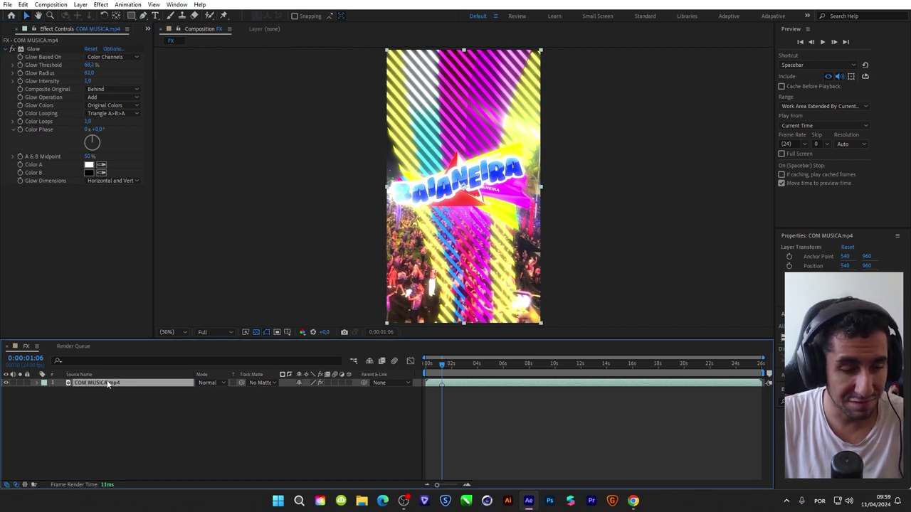
pyautogui.hotkey('ctrl', 'space')
pyautogui.write('co')
pyautogui.press('Down')
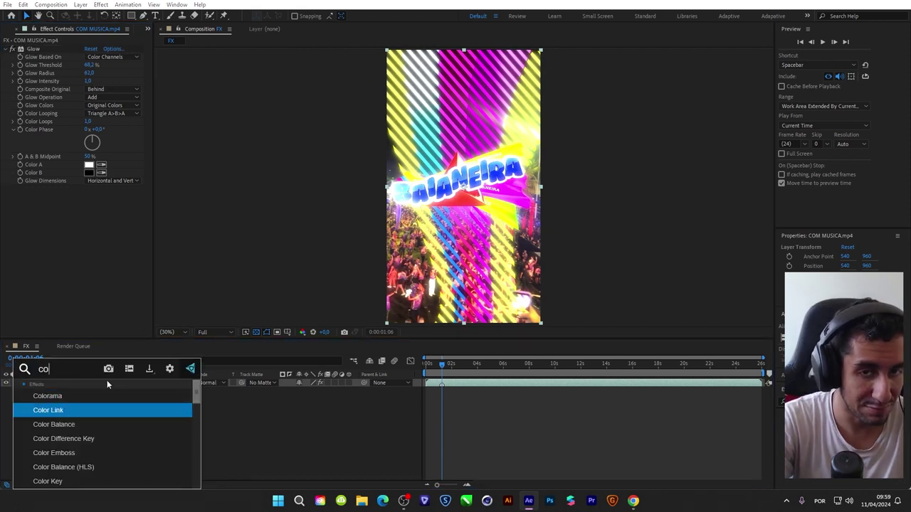
pyautogui.press('Down')
pyautogui.press('Return')
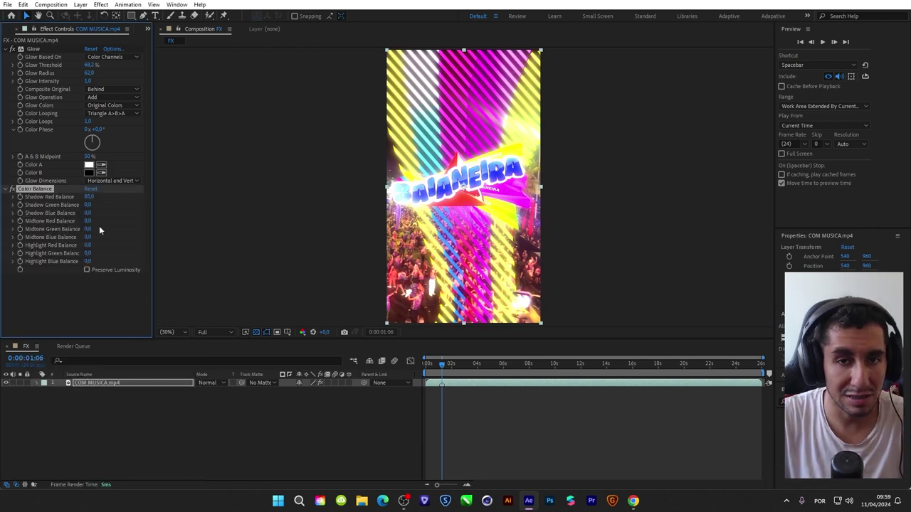
# Step: Lower Midtone Green, raise Highlight Red to 18, drop Glow Threshold to 0%, and select both effects
pyautogui.moveTo(90, 228)
pyautogui.mouseDown()
pyautogui.moveTo(157, 231)
pyautogui.moveTo(99, 244)
pyautogui.mouseUp()
pyautogui.click(442, 363)
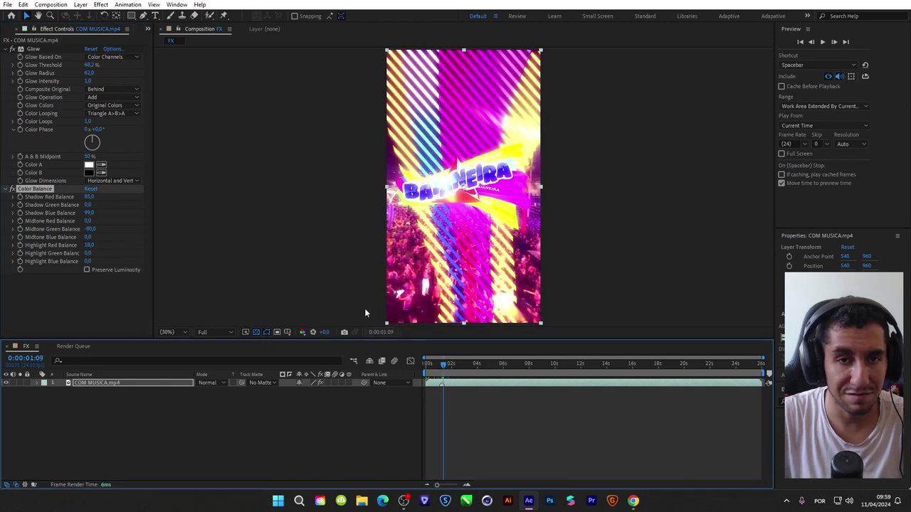
pyautogui.moveTo(91, 65)
pyautogui.mouseDown()
pyautogui.moveTo(32, 84)
pyautogui.moveTo(177, 99)
pyautogui.mouseUp()
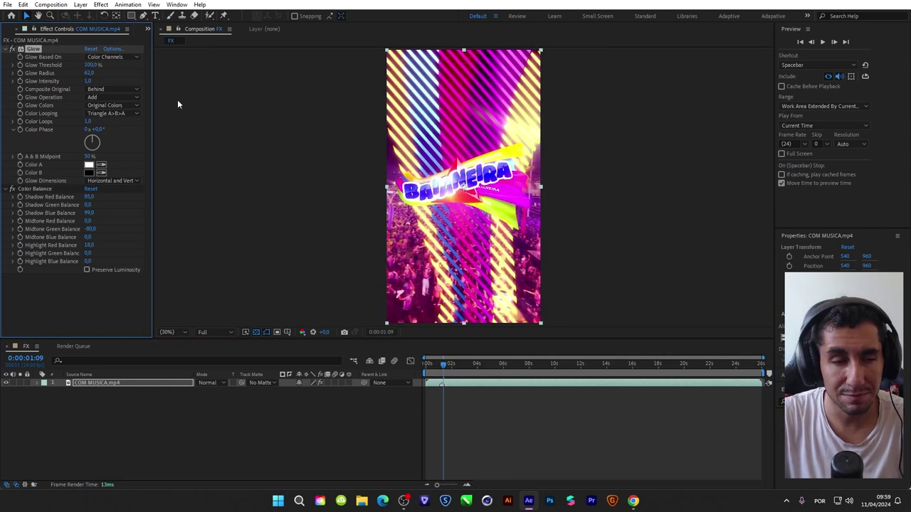
pyautogui.moveTo(91, 64); pyautogui.dragTo(54, 159)
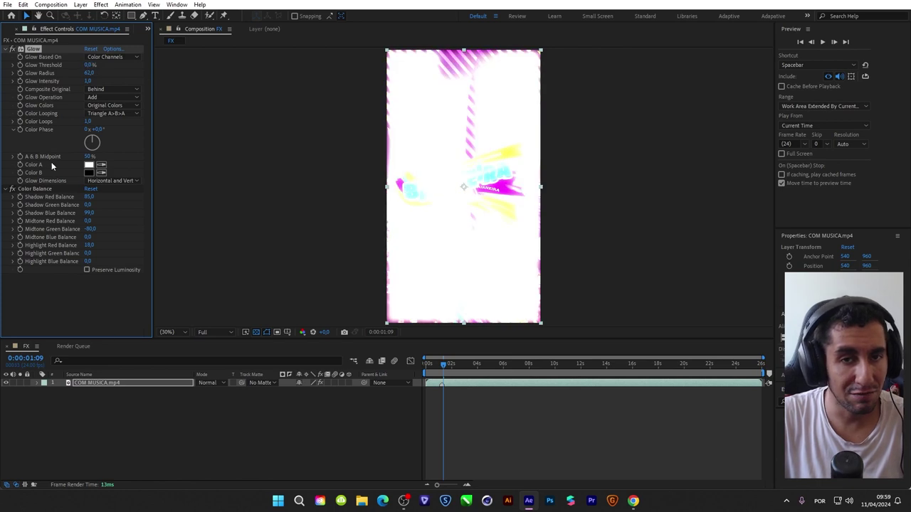
pyautogui.click(35, 188)
pyautogui.click(43, 51)
# Step: Delete both effects, set the playhead to 0:00:01:06, reselect the layer and open FX Console
pyautogui.press('Delete')
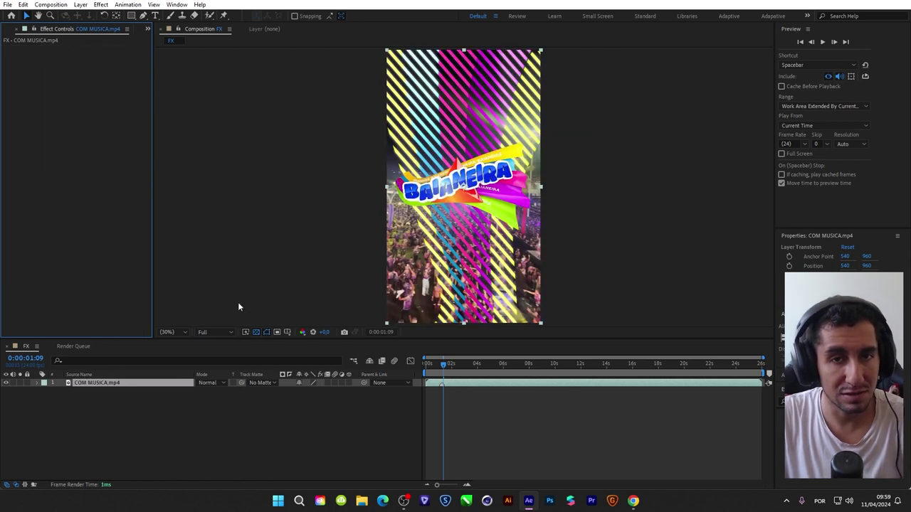
pyautogui.click(429, 368)
pyautogui.click(441, 369)
pyautogui.click(170, 389)
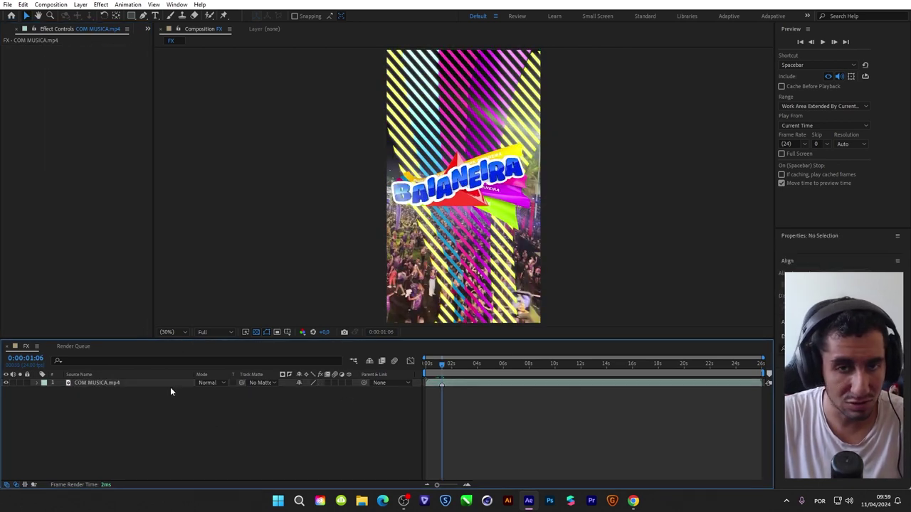
pyautogui.click(163, 385)
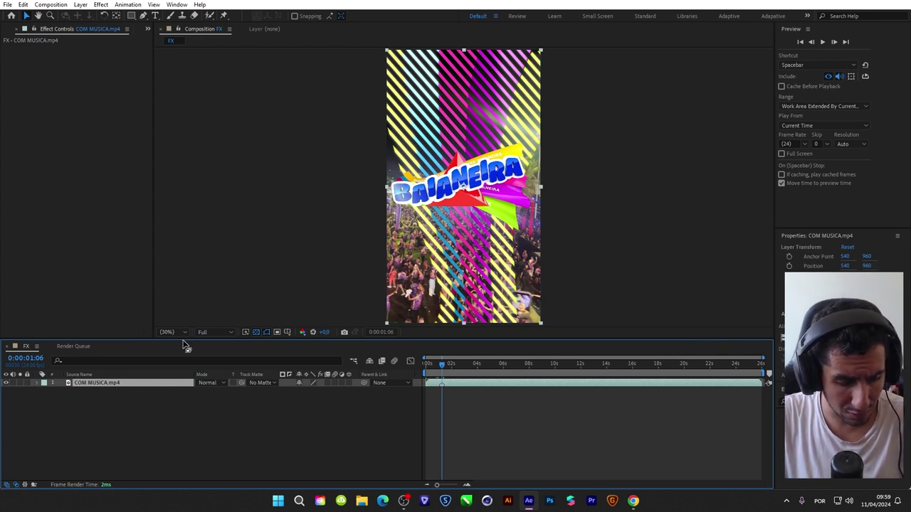
pyautogui.hotkey('ctrl', 'space')
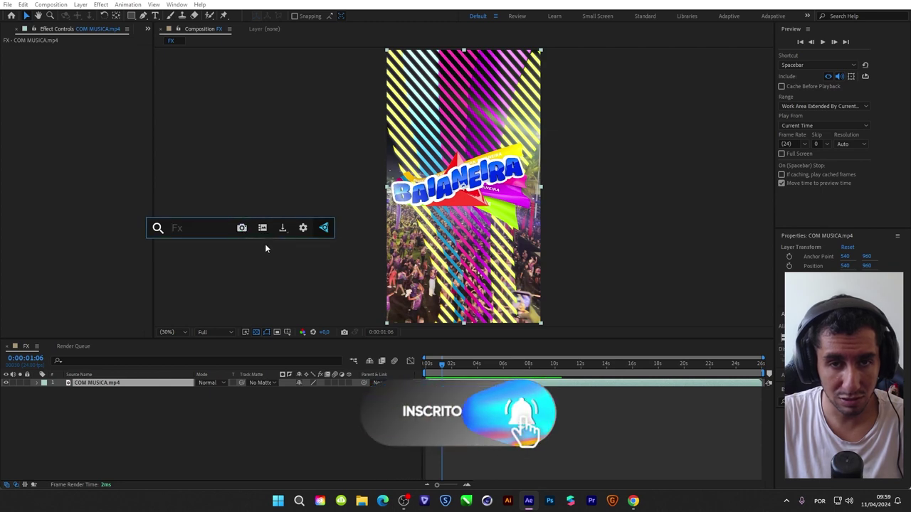
# Step: Save the latest FX Console history snapshot as a PNG, then close the snapshot viewer
pyautogui.click(262, 228)
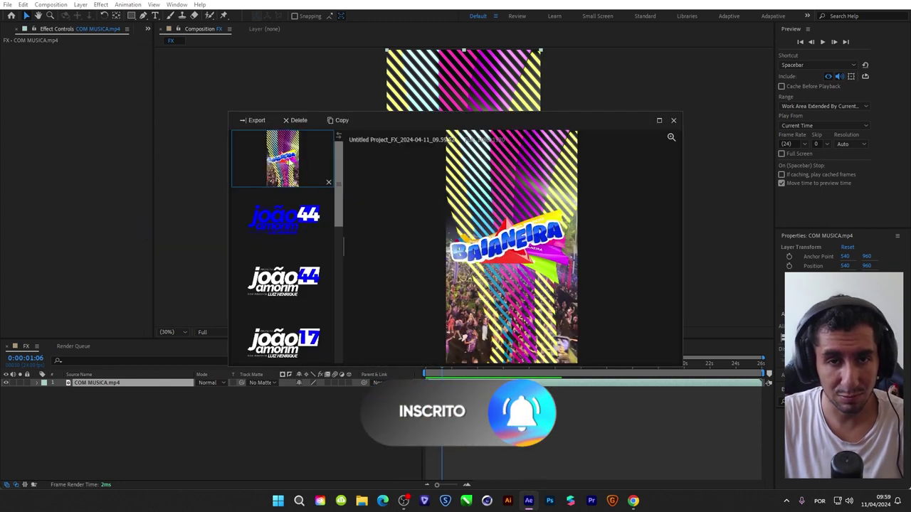
pyautogui.rightClick(289, 161)
pyautogui.click(330, 176)
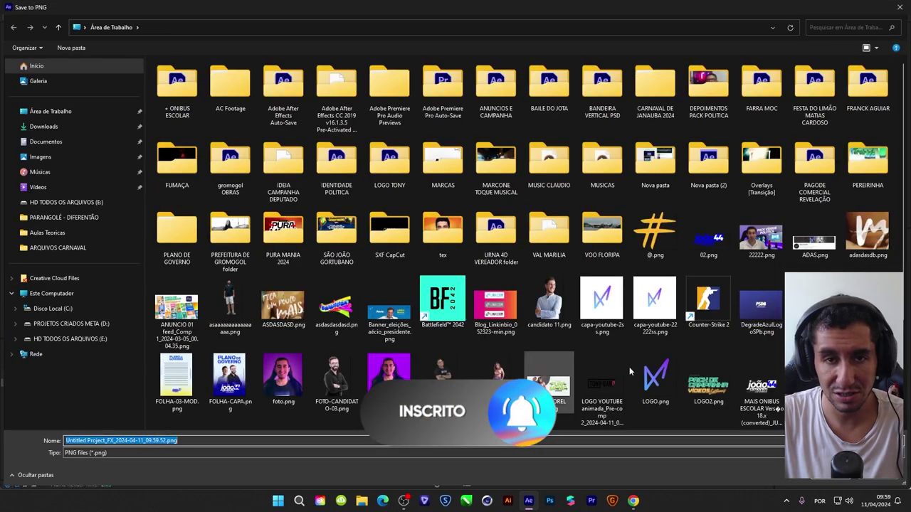
pyautogui.press('Return')
pyautogui.rightClick(294, 166)
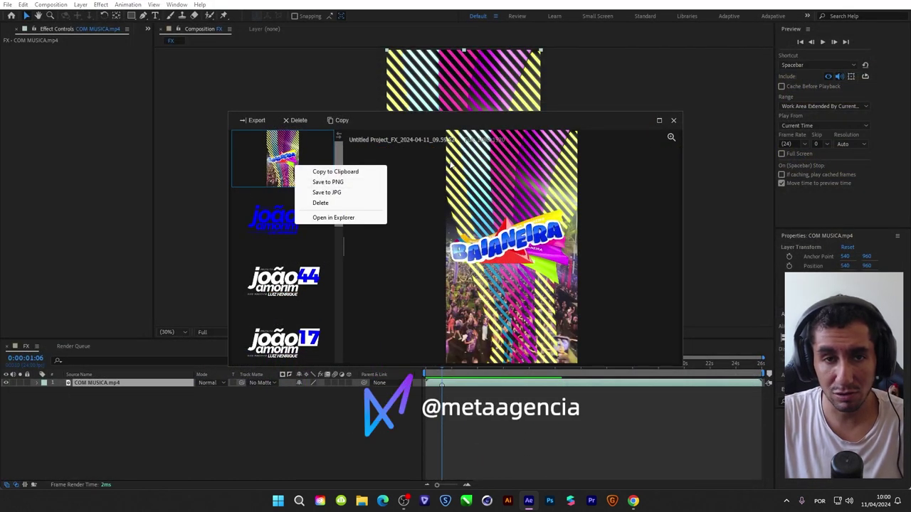
pyautogui.click(666, 128)
pyautogui.click(673, 120)
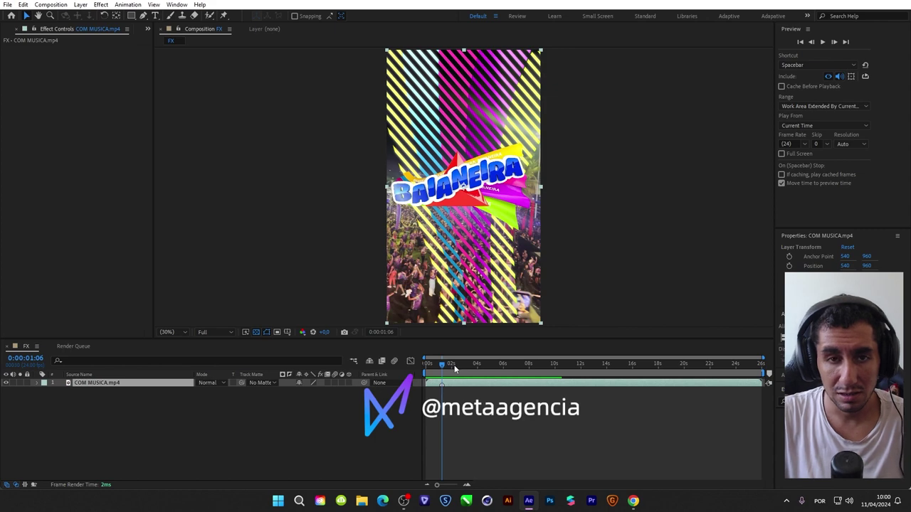
# Step: Scale the COM MUSICA.mp4 layer down to reveal the transparent background
pyautogui.click(234, 417)
pyautogui.click(171, 384)
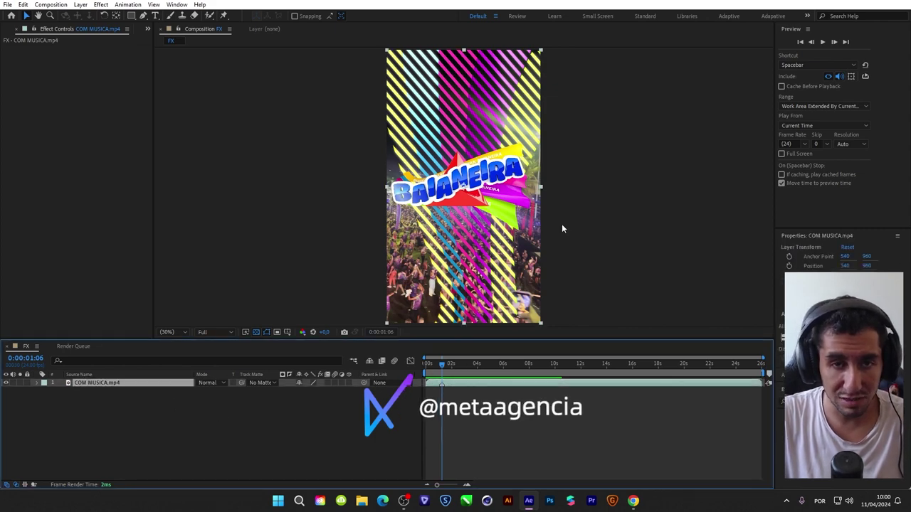
pyautogui.moveTo(541, 187); pyautogui.dragTo(523, 194)
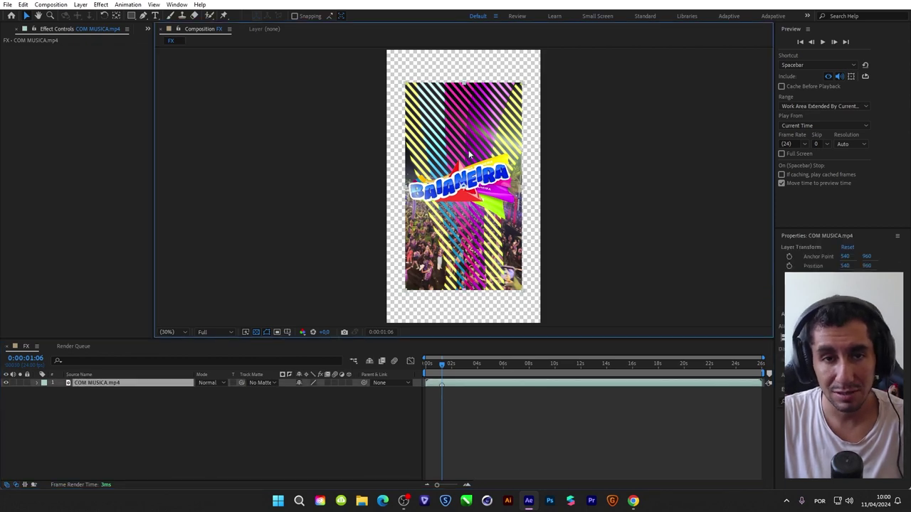
# Step: Duplicate the layer and move the copy near the top edge at 540, 30
pyautogui.hotkey('ctrl', 'd')
pyautogui.moveTo(465, 88)
pyautogui.mouseDown()
pyautogui.moveTo(485, 163)
pyautogui.moveTo(470, 54)
pyautogui.mouseUp()
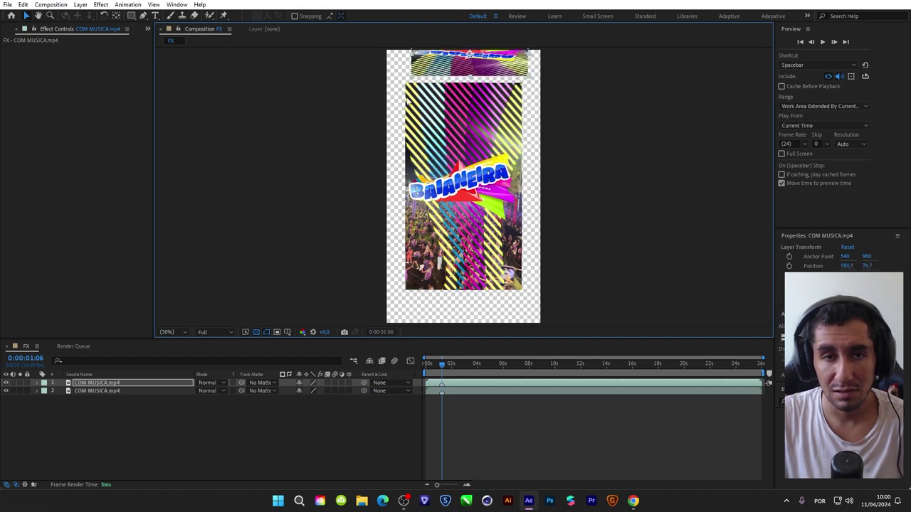
pyautogui.moveTo(470, 55)
pyautogui.mouseDown()
pyautogui.moveTo(470, 94)
pyautogui.moveTo(462, 56)
pyautogui.mouseUp()
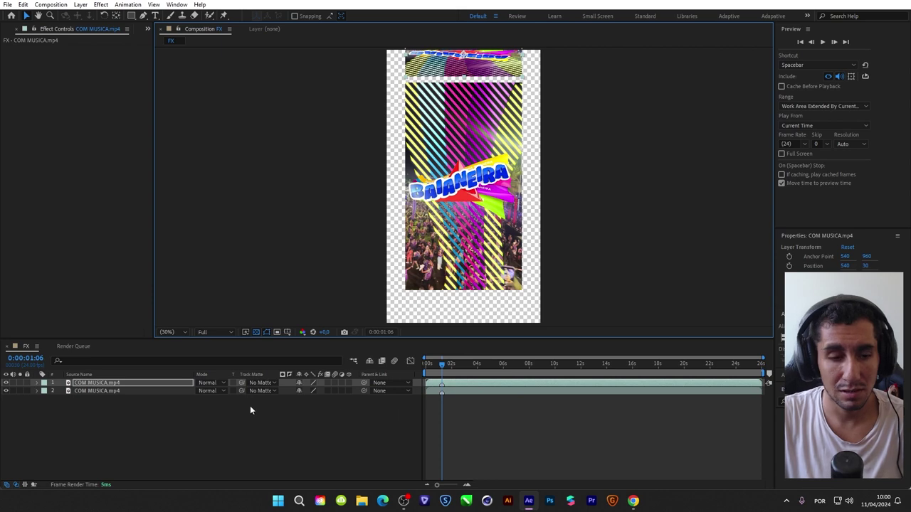
# Step: Capture an FX Console snapshot, save it as PNG, close the gallery, and remove the duplicate layer
pyautogui.click(153, 385)
pyautogui.hotkey('ctrl', 'space')
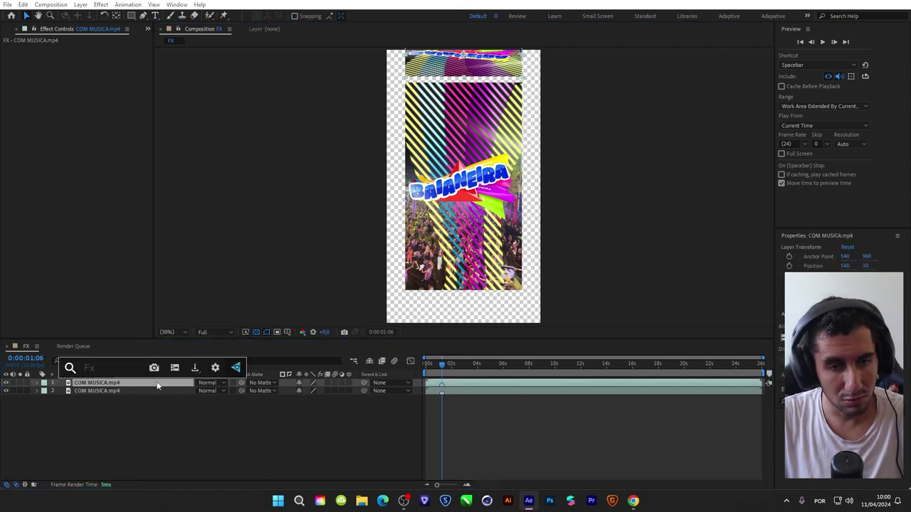
pyautogui.click(154, 369)
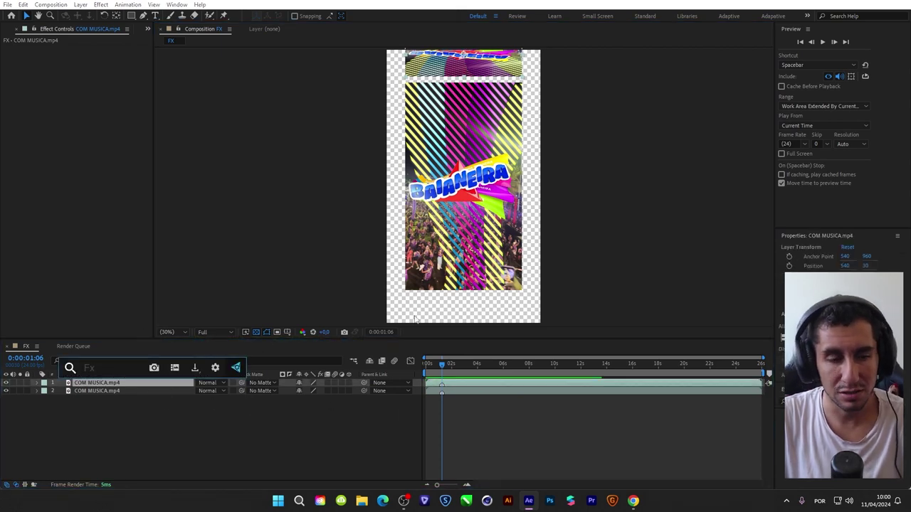
pyautogui.click(175, 368)
pyautogui.rightClick(292, 152)
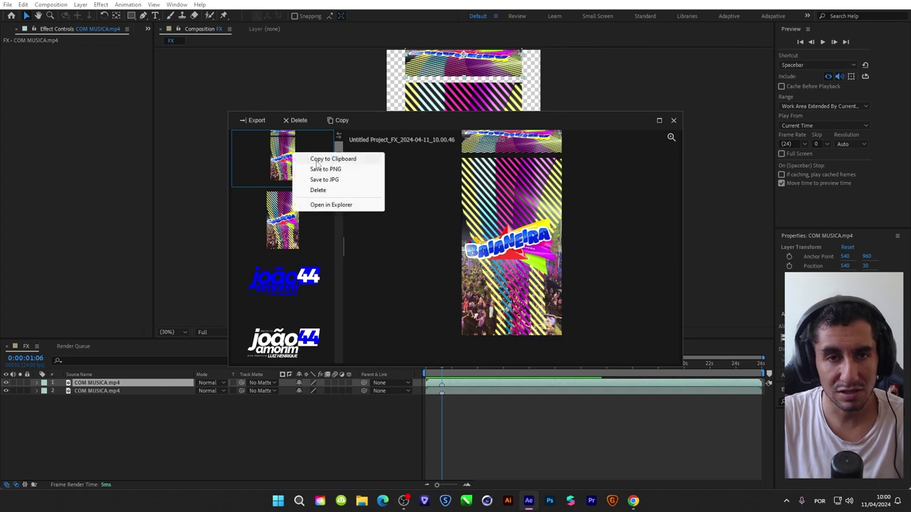
pyautogui.click(320, 167)
pyautogui.press('Return')
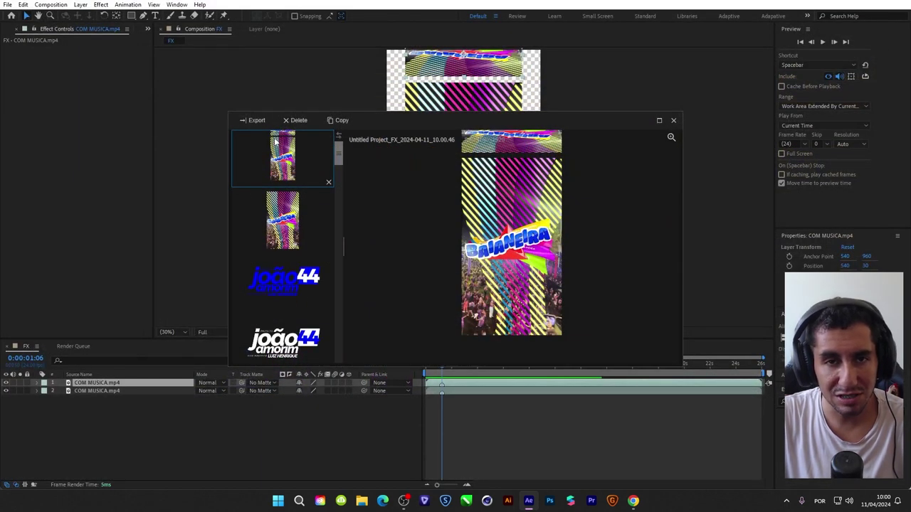
pyautogui.click(673, 120)
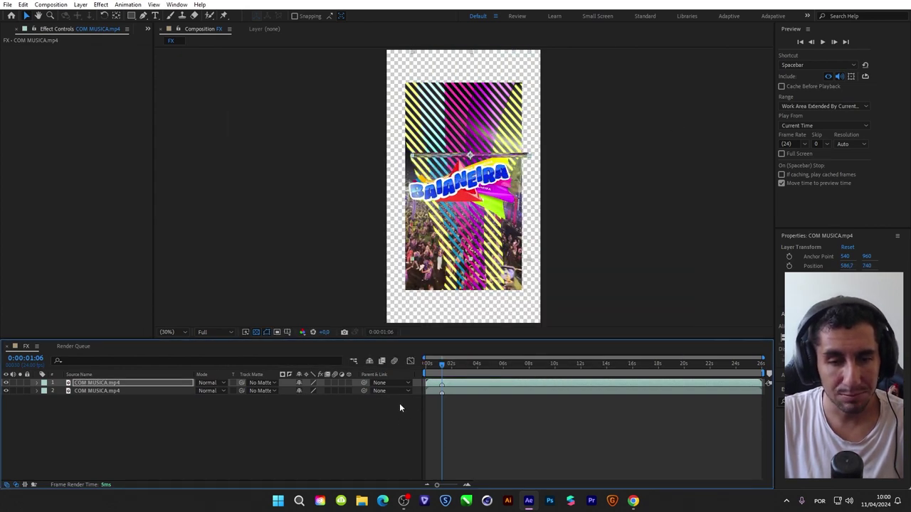
pyautogui.press('Delete')
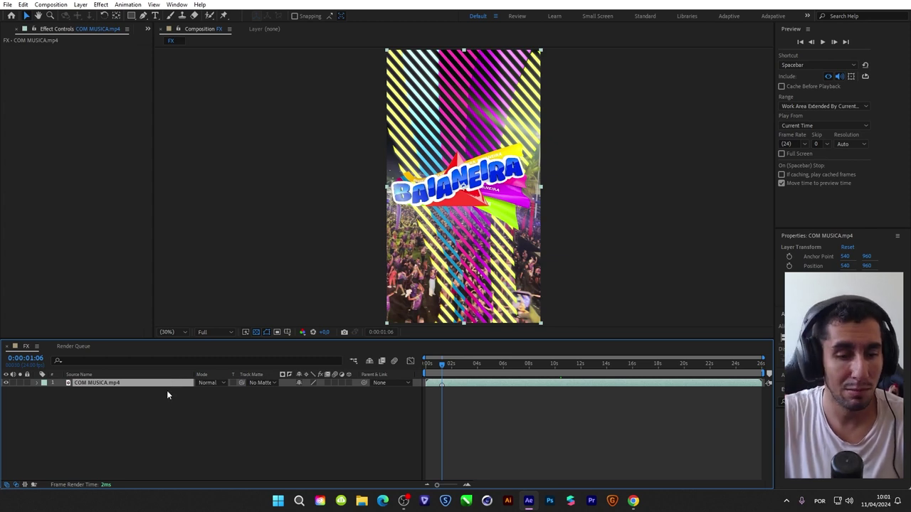
# Step: Open the FX Console settings window and shift it slightly up-left
pyautogui.press('Return')
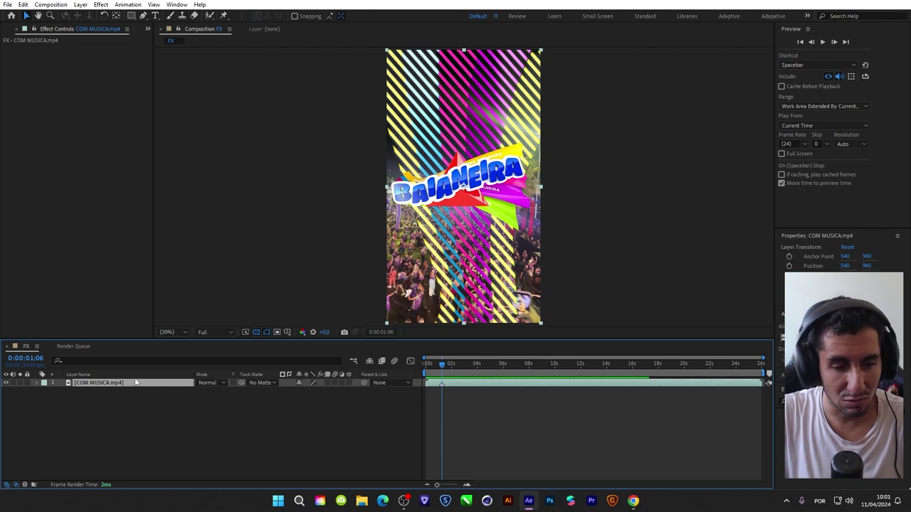
pyautogui.hotkey('ctrl', 'space')
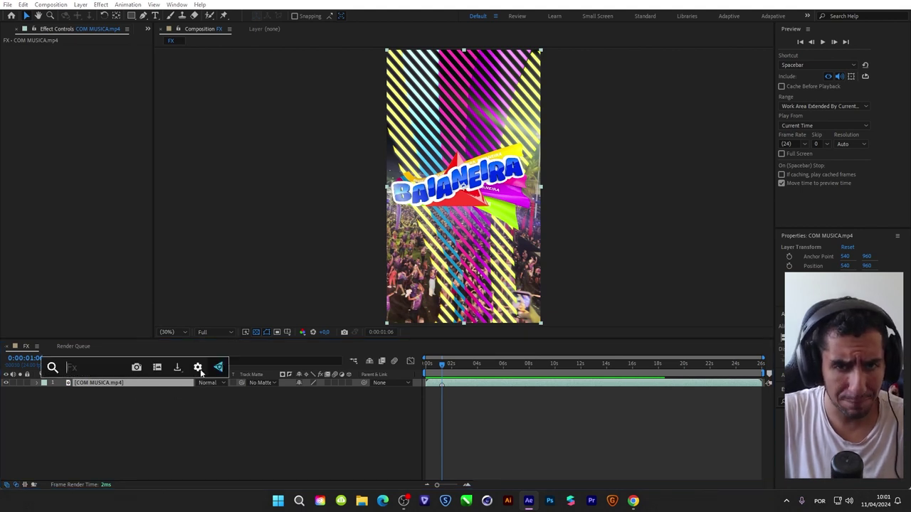
pyautogui.click(198, 368)
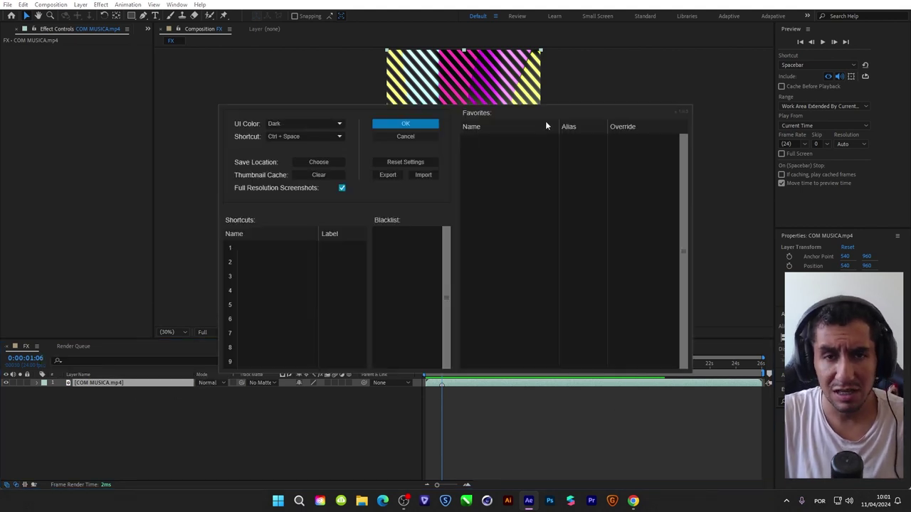
pyautogui.moveTo(526, 109); pyautogui.dragTo(510, 88)
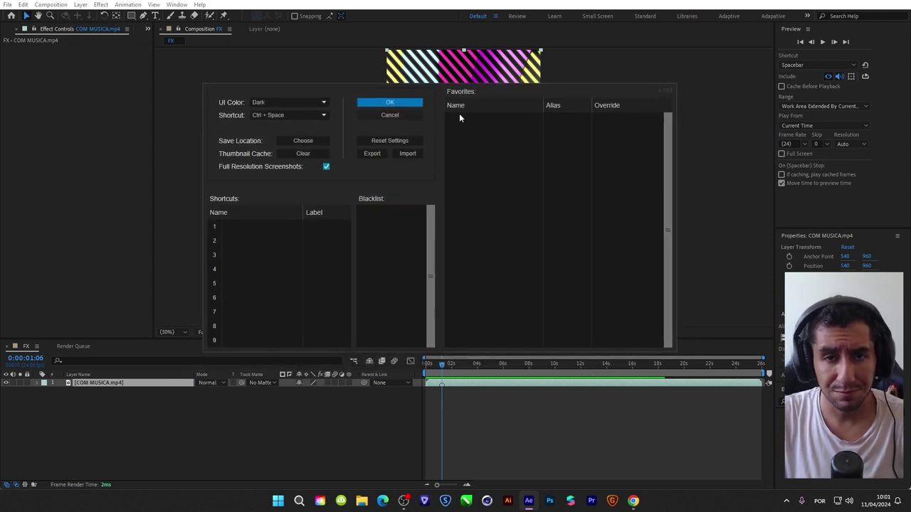
# Step: Add Glow as an FX Console favorite with the alias 'luz brilhante'
pyautogui.click(481, 123)
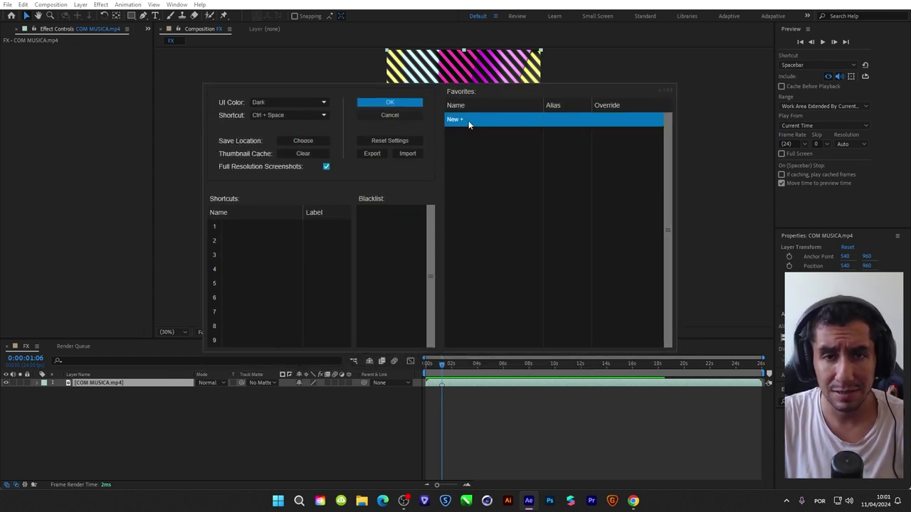
pyautogui.click(464, 121)
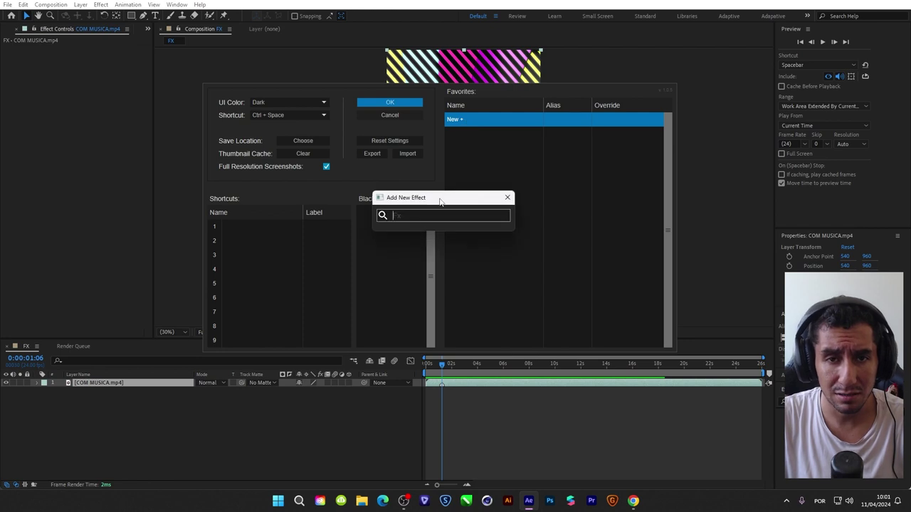
pyautogui.write('glow')
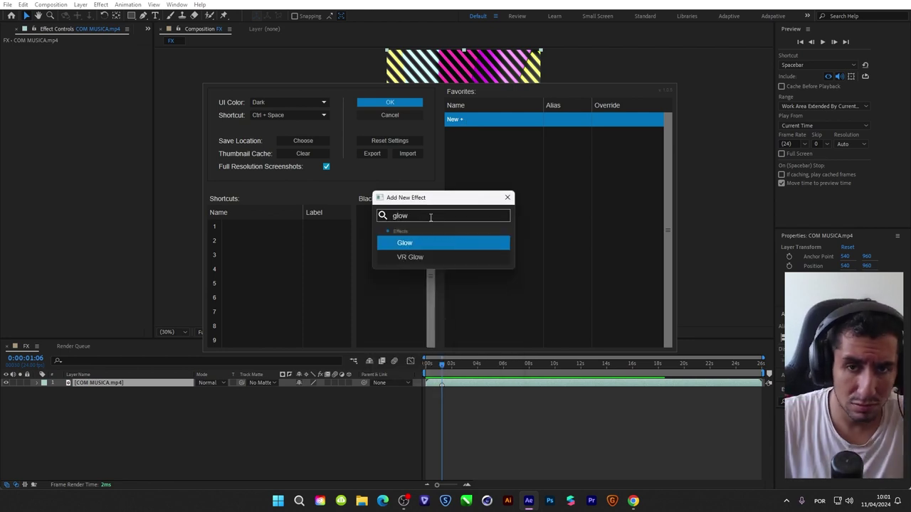
pyautogui.doubleClick(415, 245)
pyautogui.moveTo(590, 119)
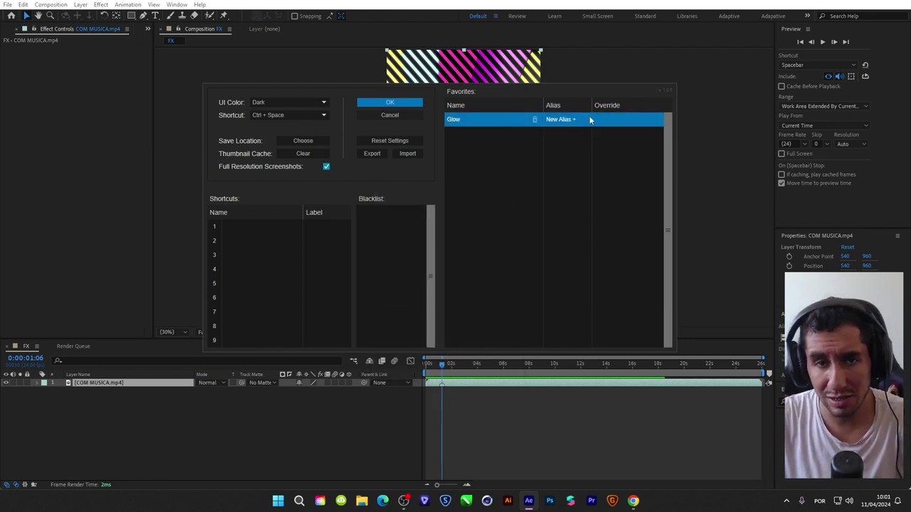
pyautogui.click(561, 119)
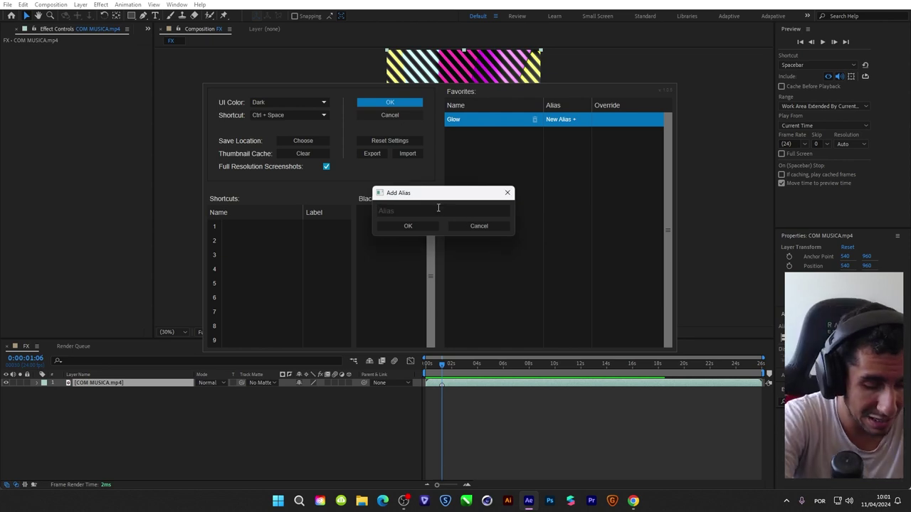
pyautogui.write('luz brilhante')
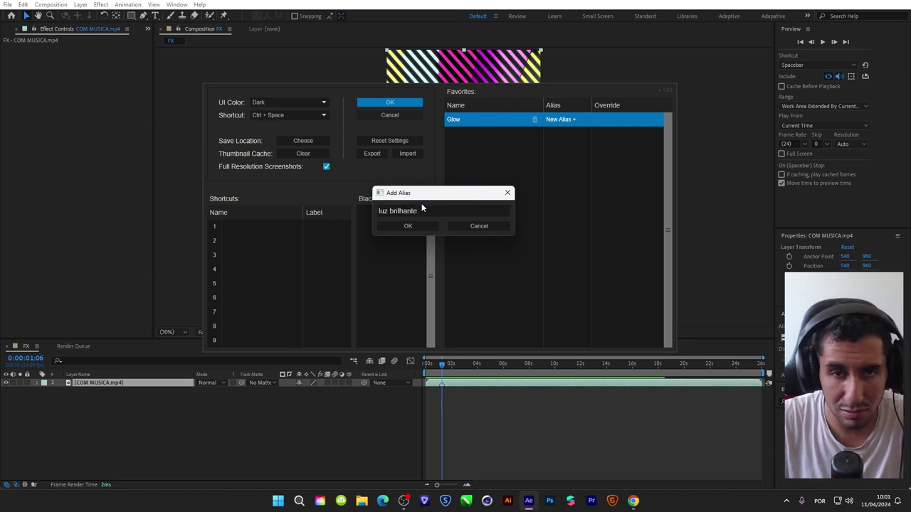
pyautogui.click(408, 224)
# Step: Add Corner Pin as a favorite with the alias 'pespectiva'
pyautogui.click(481, 134)
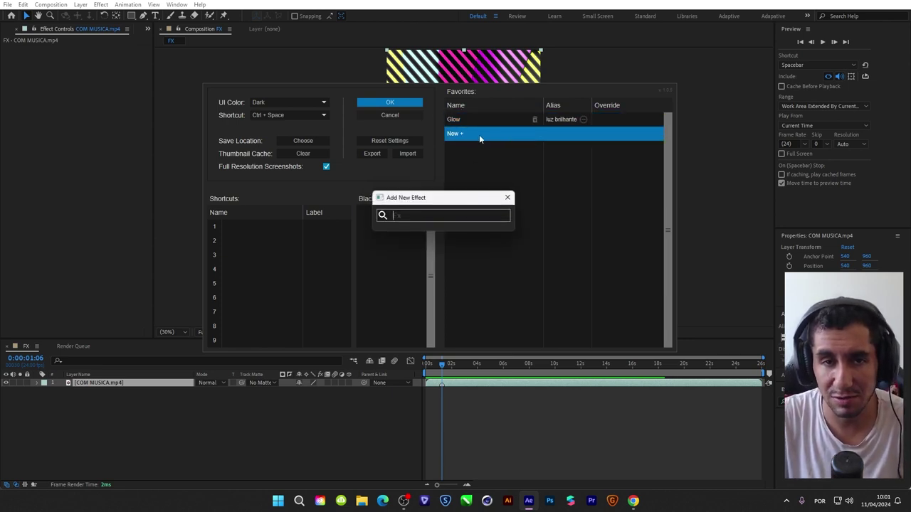
pyautogui.moveTo(458, 198); pyautogui.dragTo(519, 198)
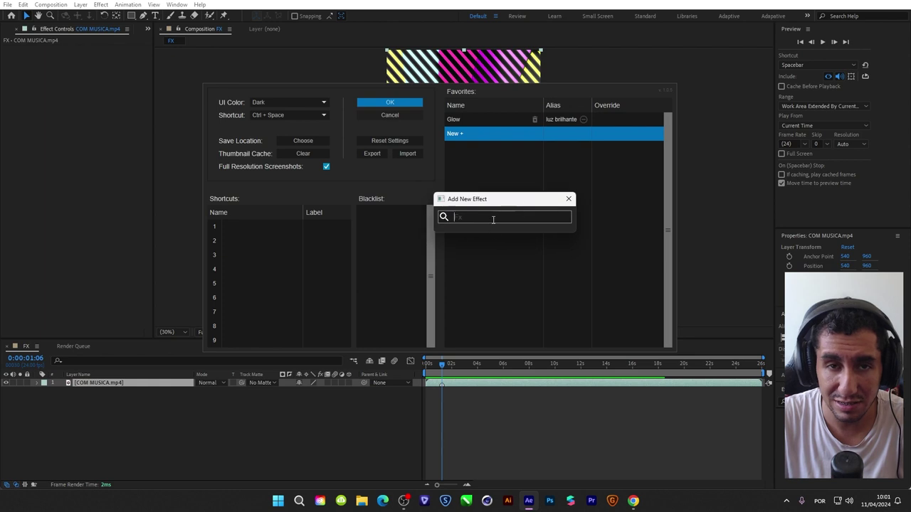
pyautogui.write('corn')
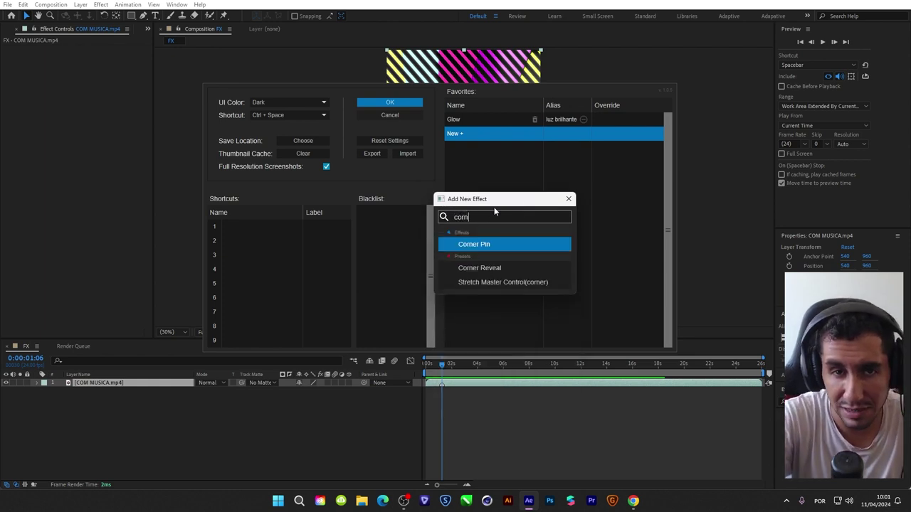
pyautogui.click(472, 245)
pyautogui.click(560, 135)
pyautogui.write('Pespectiva')
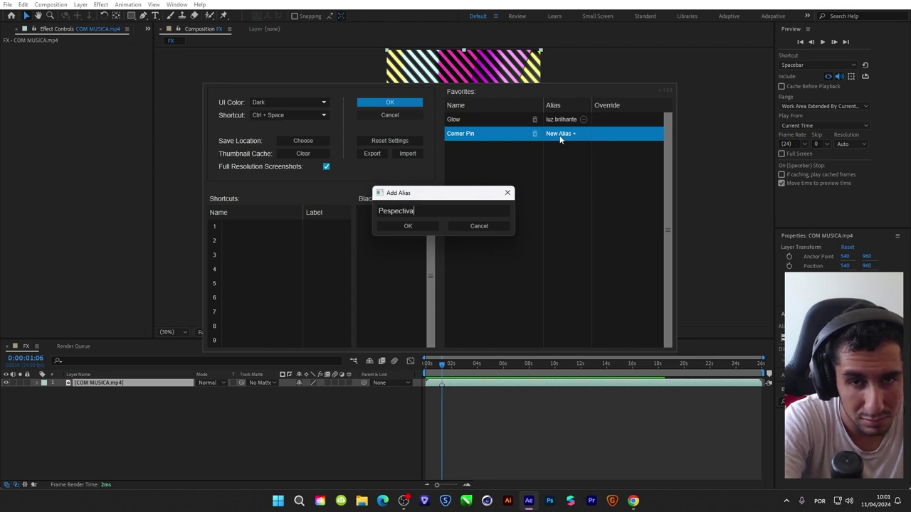
pyautogui.press('Return')
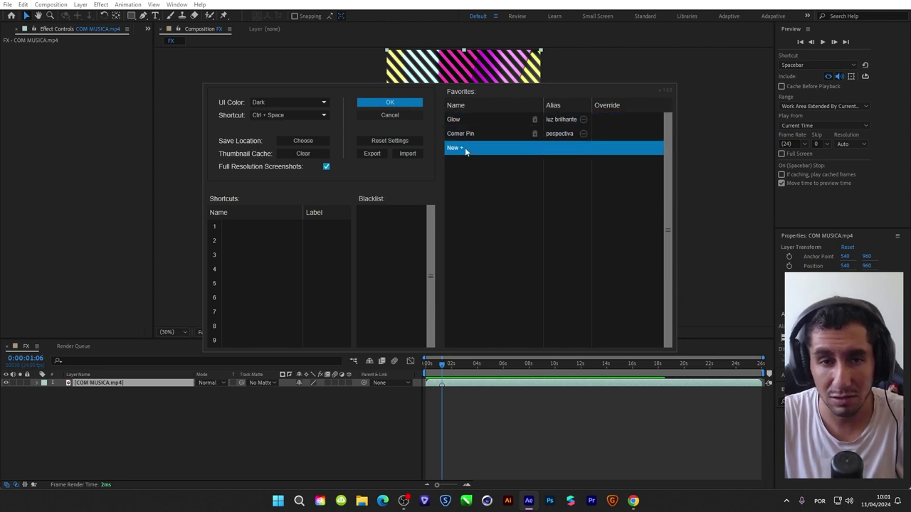
# Step: Add CC Sphere as a favorite with the alias 'olho de peixe'
pyautogui.click(464, 148)
pyautogui.write('h')
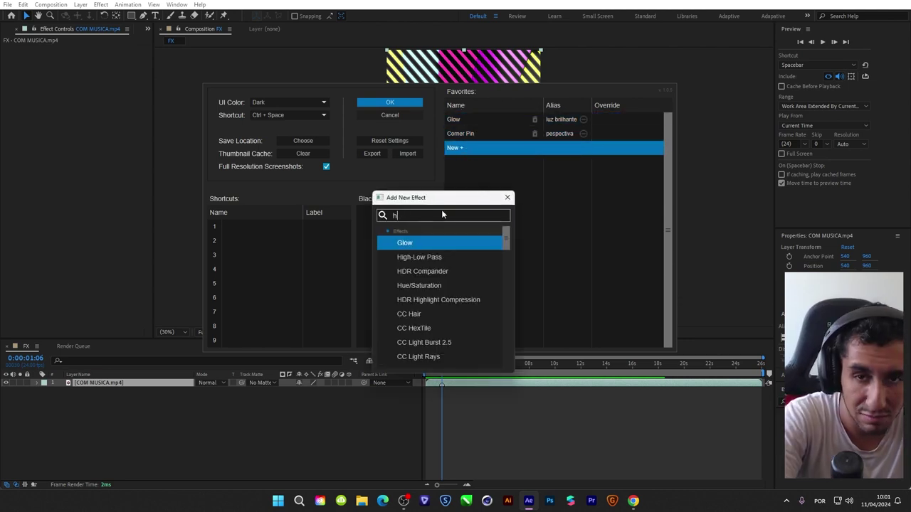
pyautogui.write('e')
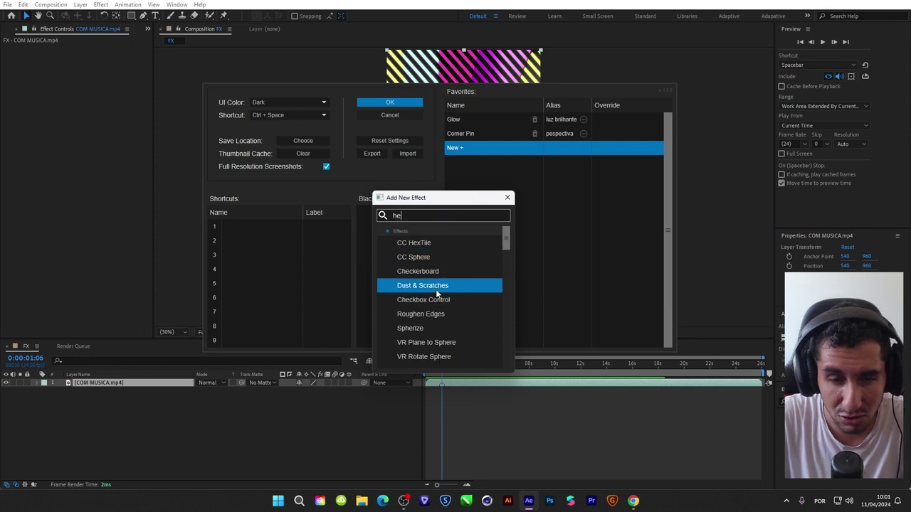
pyautogui.click(488, 150)
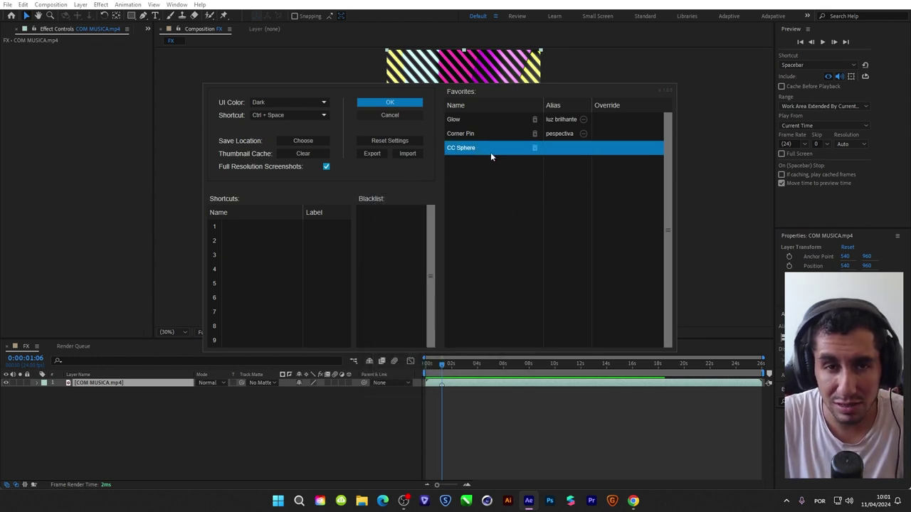
pyautogui.click(555, 148)
pyautogui.write('o')
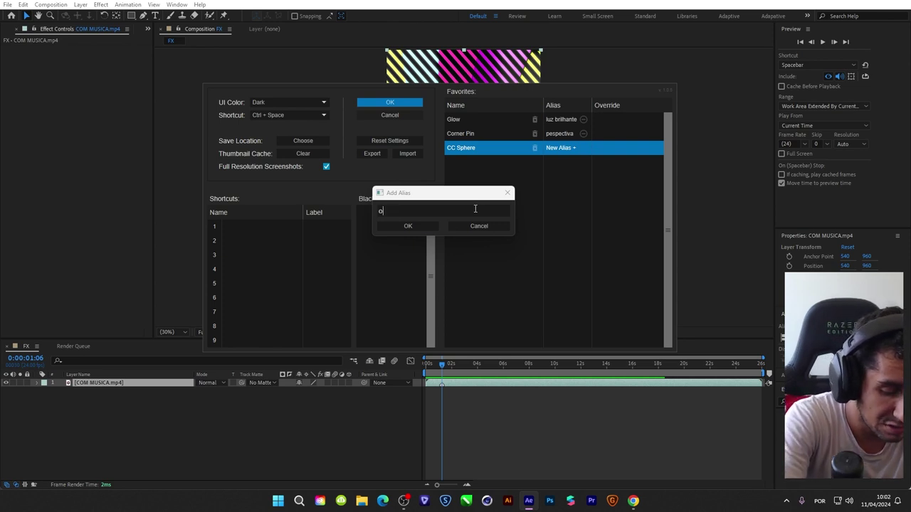
pyautogui.write('lho de peixe')
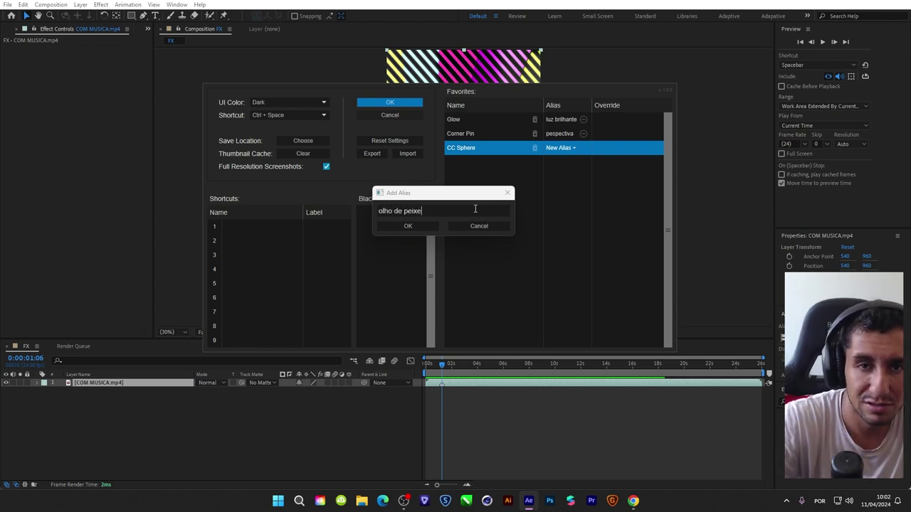
pyautogui.press('Return')
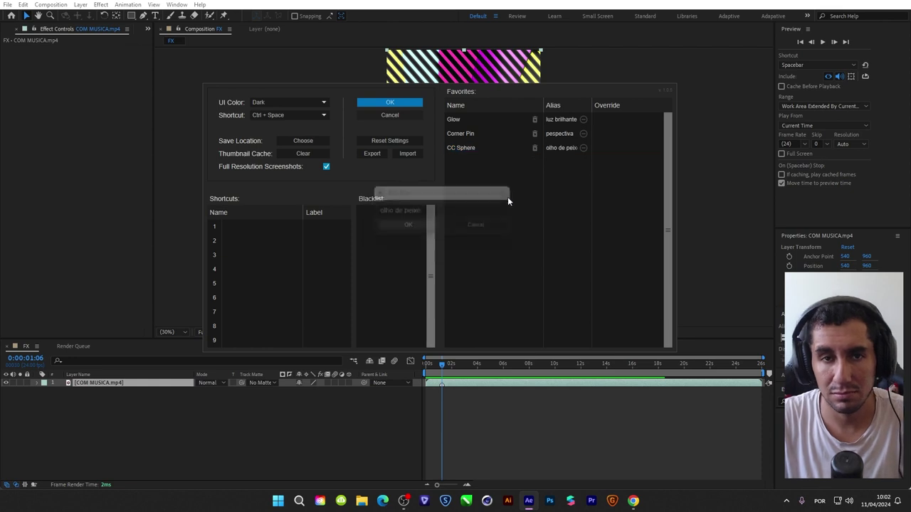
pyautogui.click(456, 161)
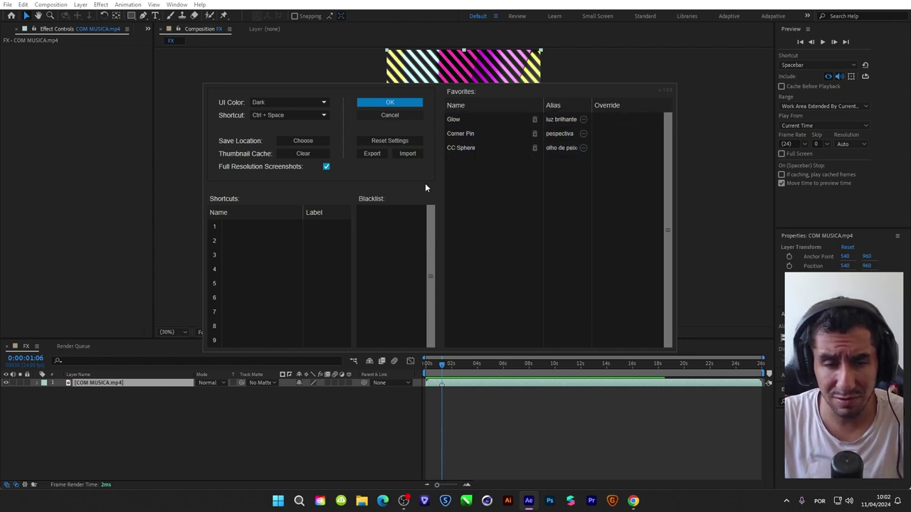
pyautogui.moveTo(490, 120)
pyautogui.mouseDown()
pyautogui.moveTo(491, 159)
pyautogui.moveTo(325, 224)
pyautogui.moveTo(533, 212)
pyautogui.mouseUp()
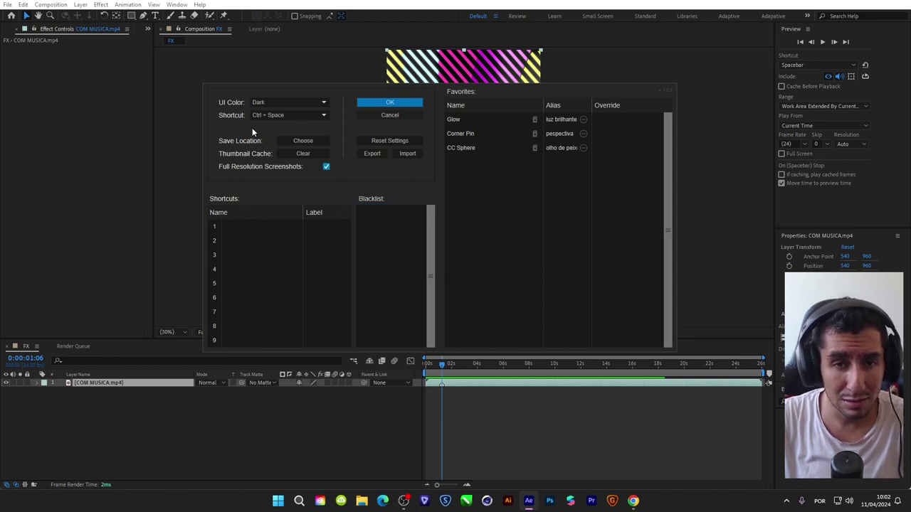
pyautogui.click(303, 140)
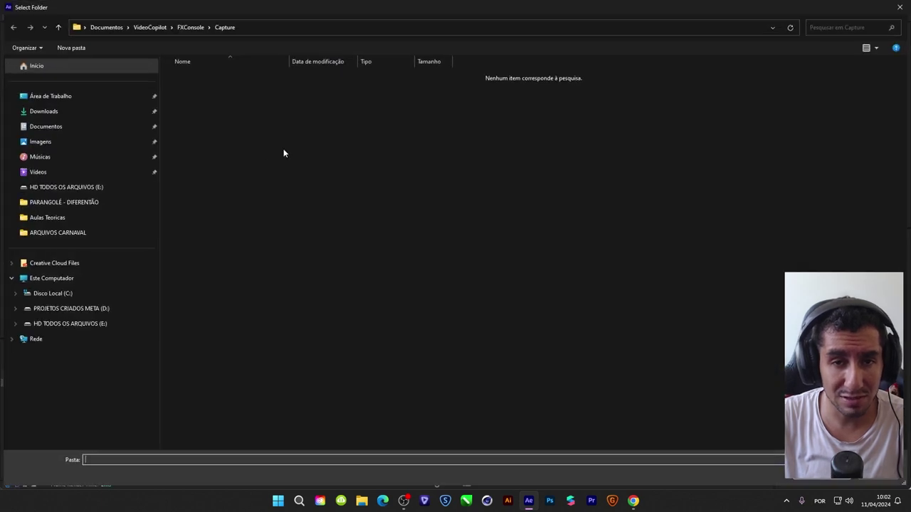
pyautogui.press('Escape')
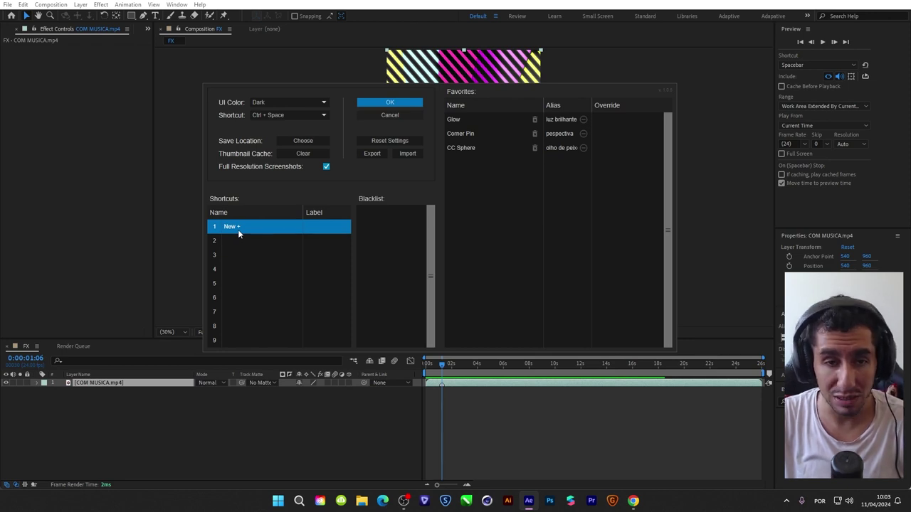
# Step: Create FX Console shortcut 1 for Glow with the label 'g'
pyautogui.click(238, 229)
pyautogui.write('glow')
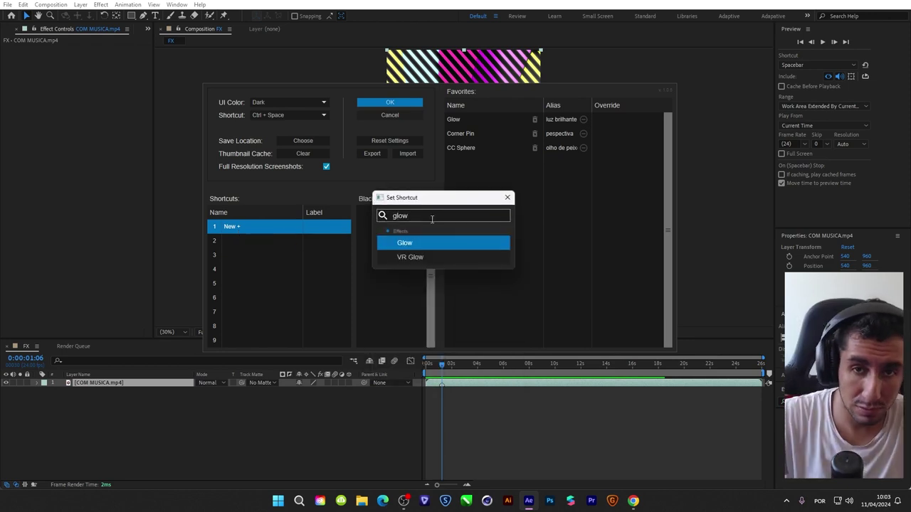
pyautogui.click(425, 243)
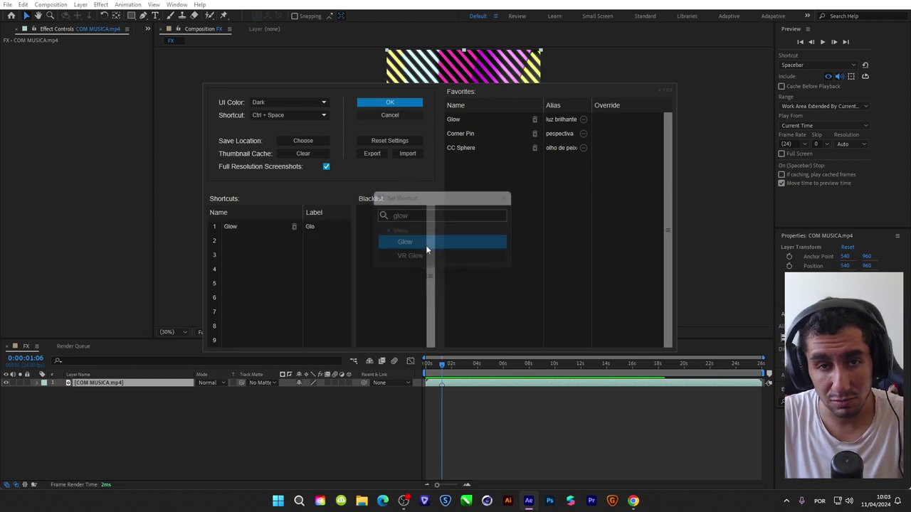
pyautogui.doubleClick(316, 226)
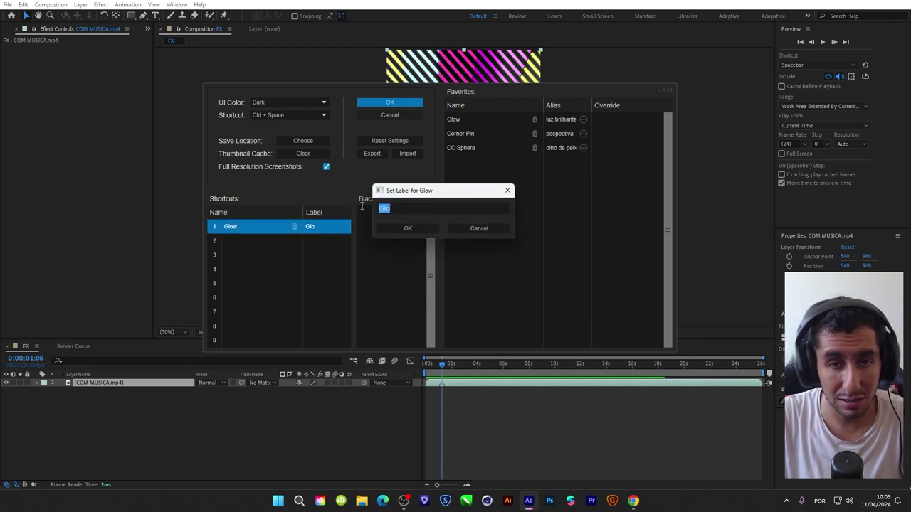
pyautogui.write('g')
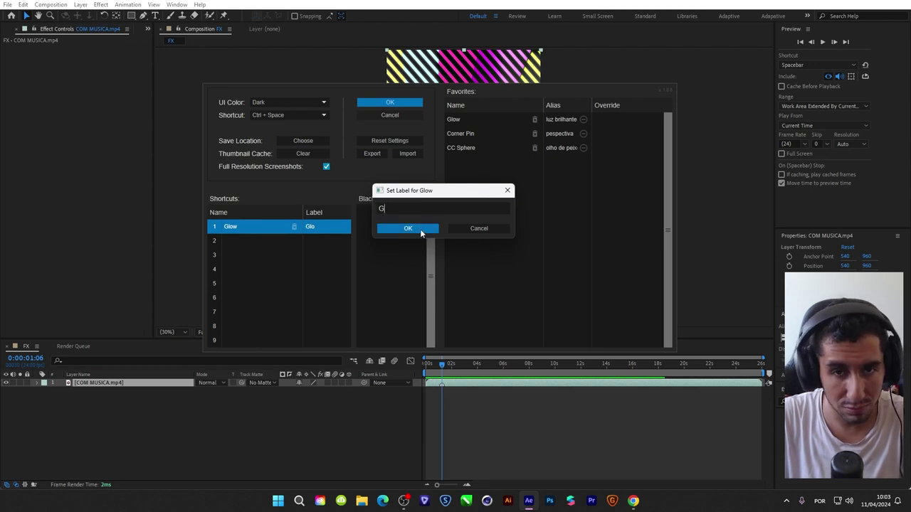
pyautogui.click(420, 233)
# Step: Create shortcut 2 for Corner Pin labelled 'p' and save the settings with OK
pyautogui.click(255, 236)
pyautogui.click(256, 235)
pyautogui.write('co')
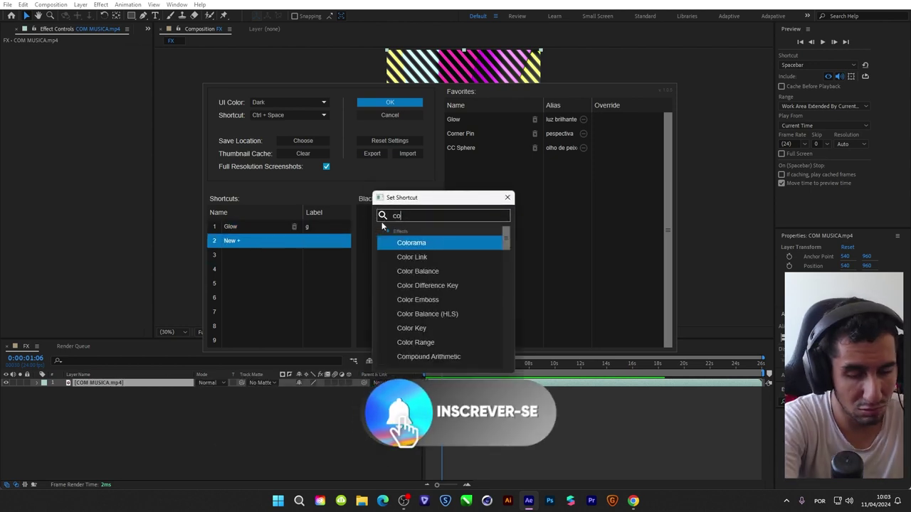
pyautogui.write('r')
pyautogui.click(427, 243)
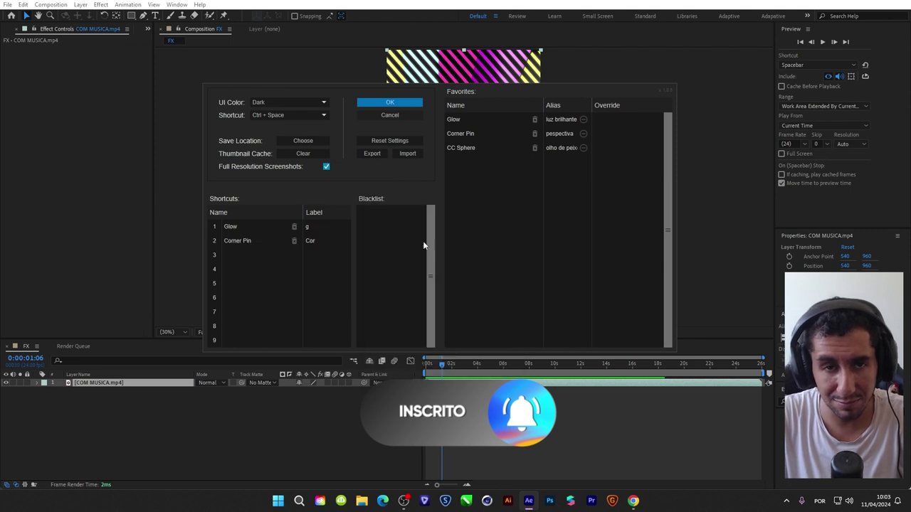
pyautogui.click(308, 242)
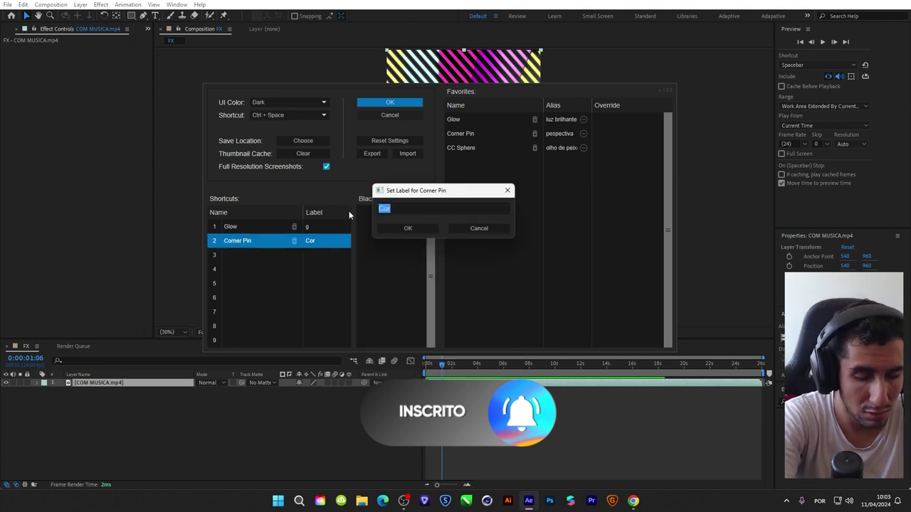
pyautogui.write('p')
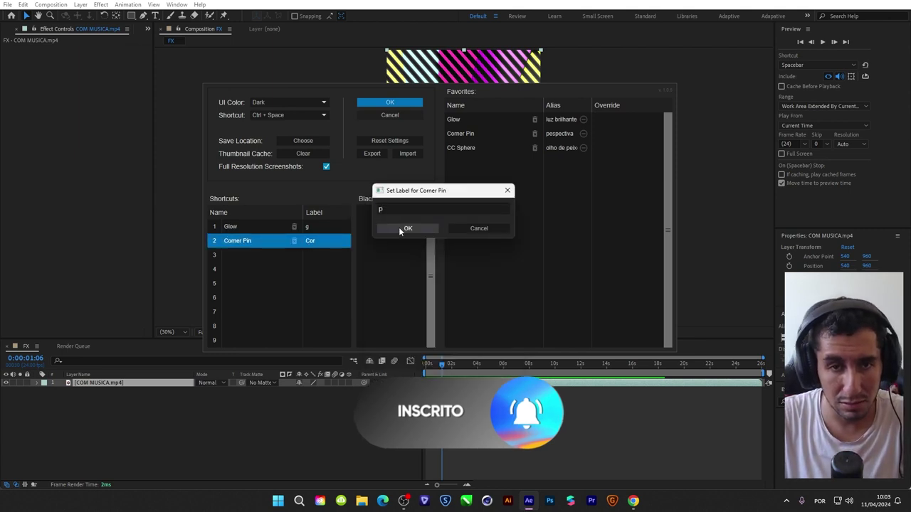
pyautogui.click(400, 228)
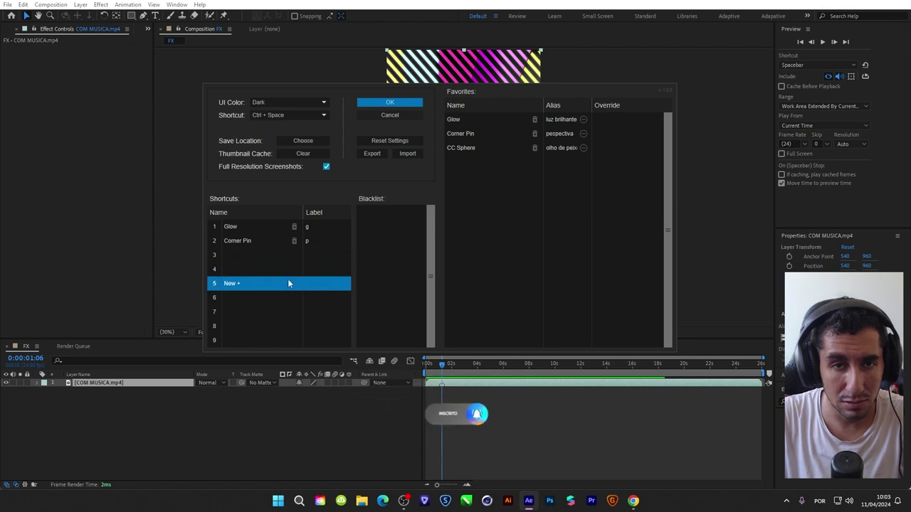
pyautogui.click(390, 103)
pyautogui.click(178, 383)
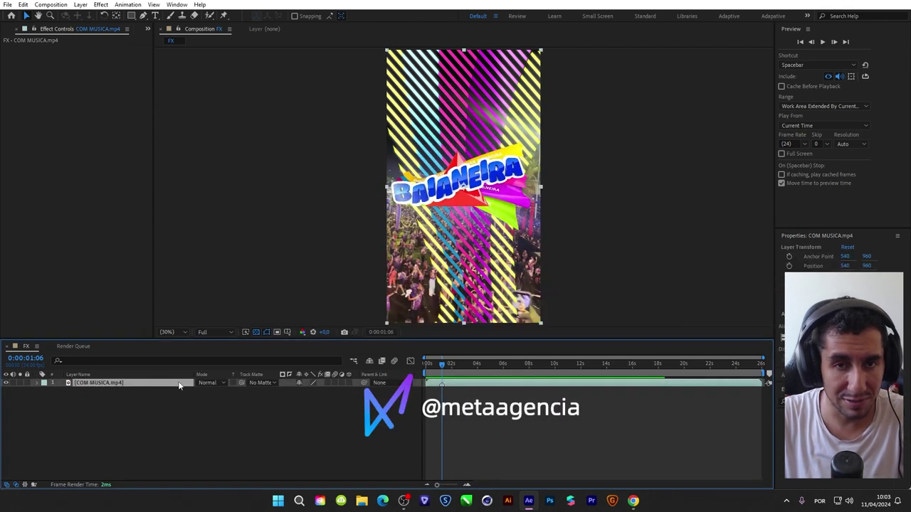
pyautogui.hotkey('ctrl', 'space')
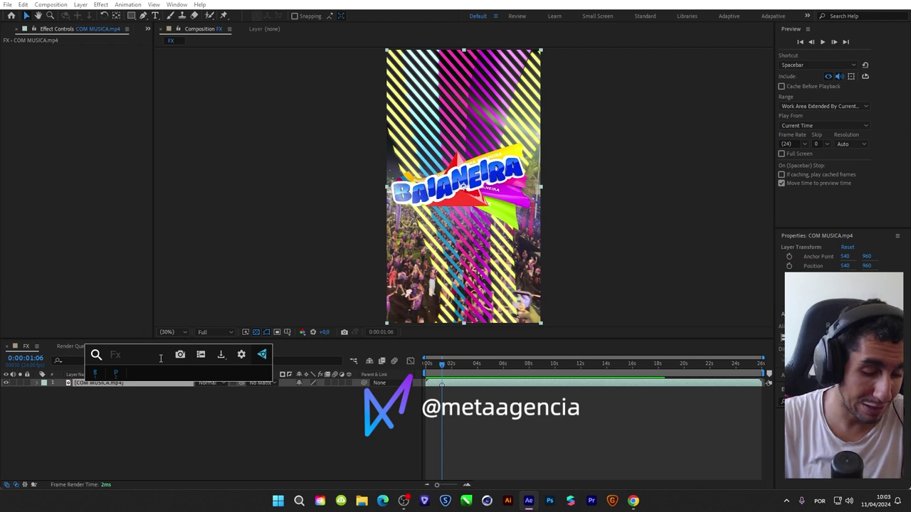
pyautogui.write('c')
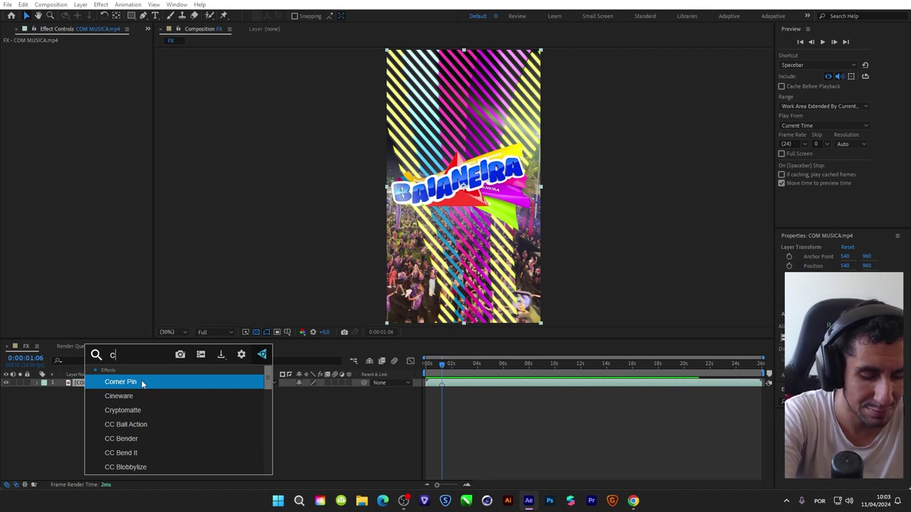
pyautogui.press('BackSpace')
pyautogui.write('g')
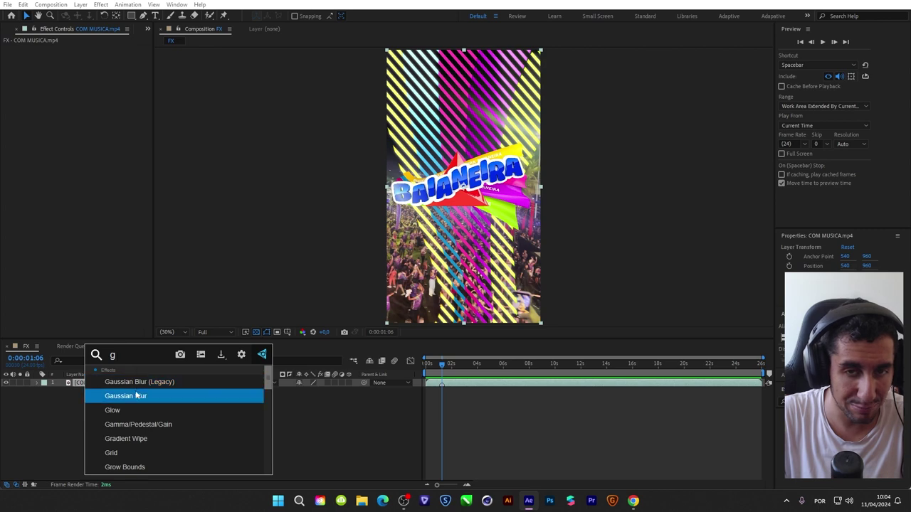
pyautogui.moveTo(441, 384)
pyautogui.mouseDown()
pyautogui.moveTo(450, 384)
pyautogui.moveTo(439, 384)
pyautogui.mouseUp()
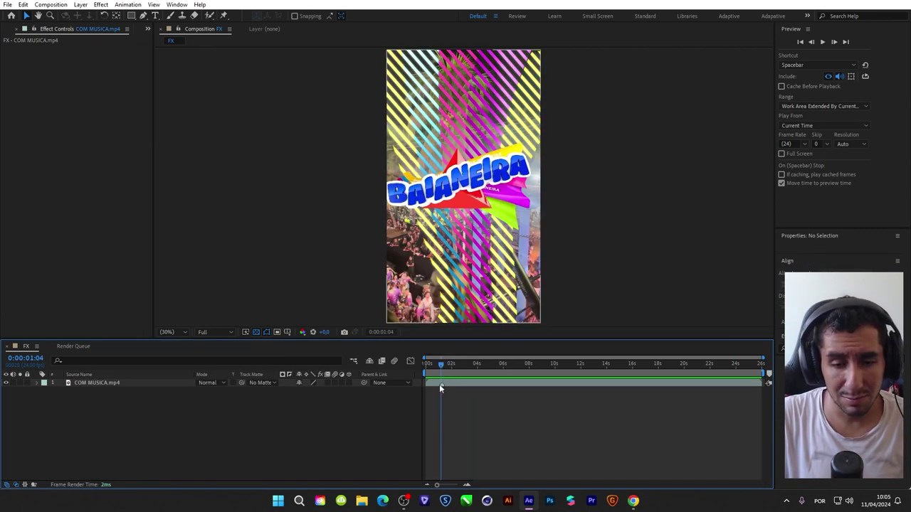
pyautogui.click(170, 388)
pyautogui.moveTo(152, 404); pyautogui.dragTo(154, 408)
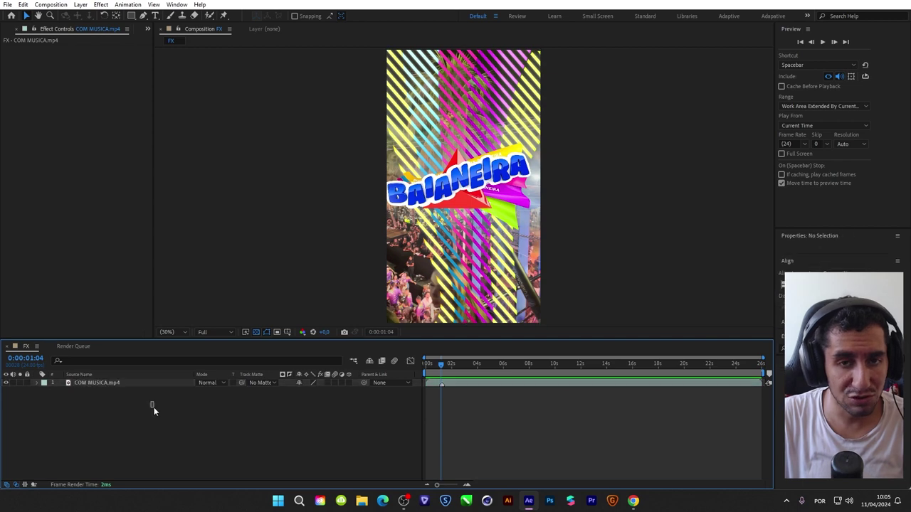
pyautogui.moveTo(445, 368); pyautogui.dragTo(440, 383)
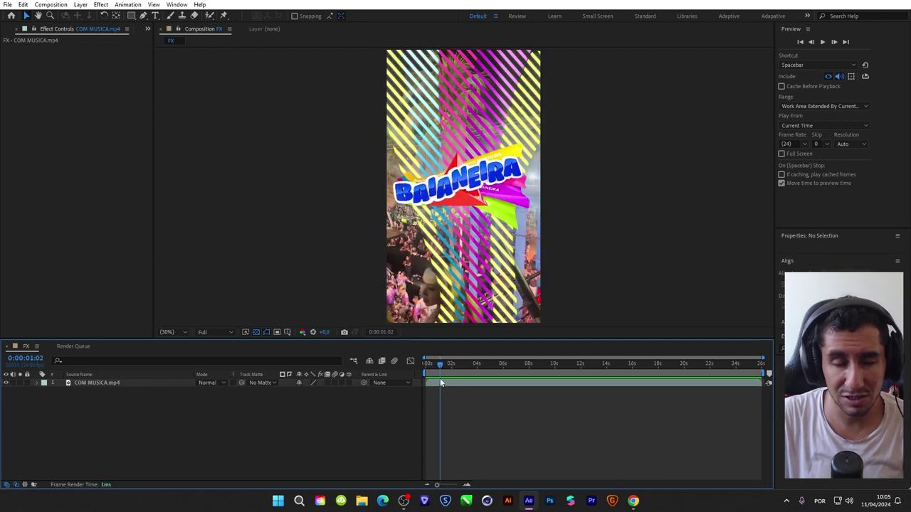